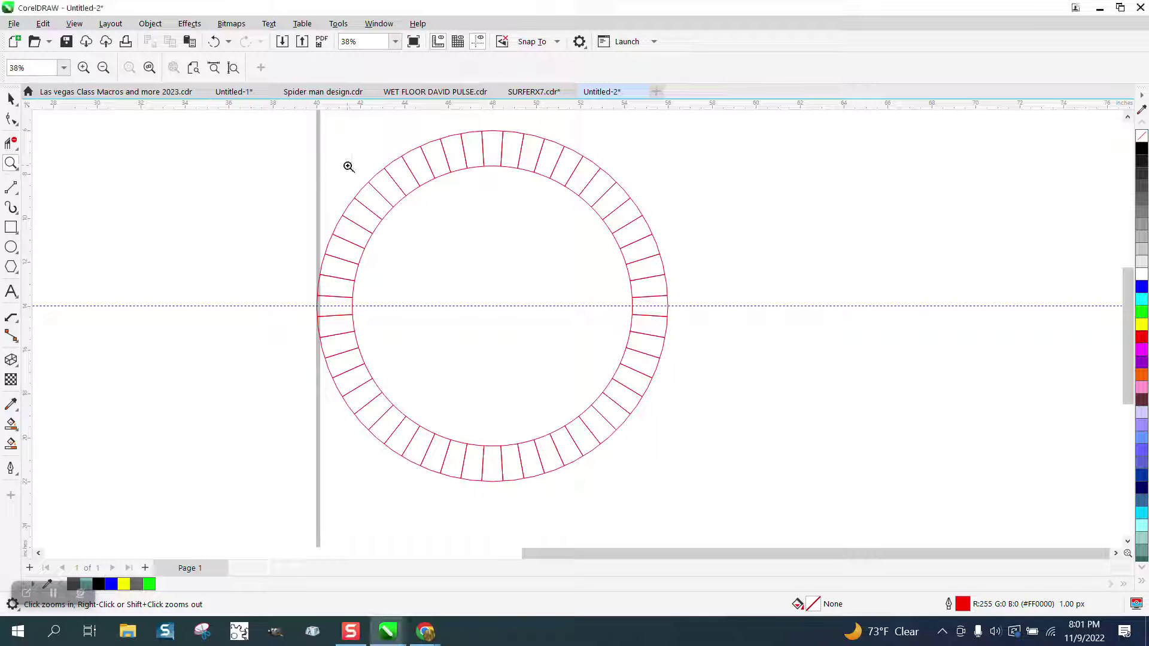
# Zoom in closely to inspect the top edge of the existing ring.
pyautogui.moveTo(372, 142); pyautogui.dragTo(699, 223)
pyautogui.scroll(-2, 473, 225)
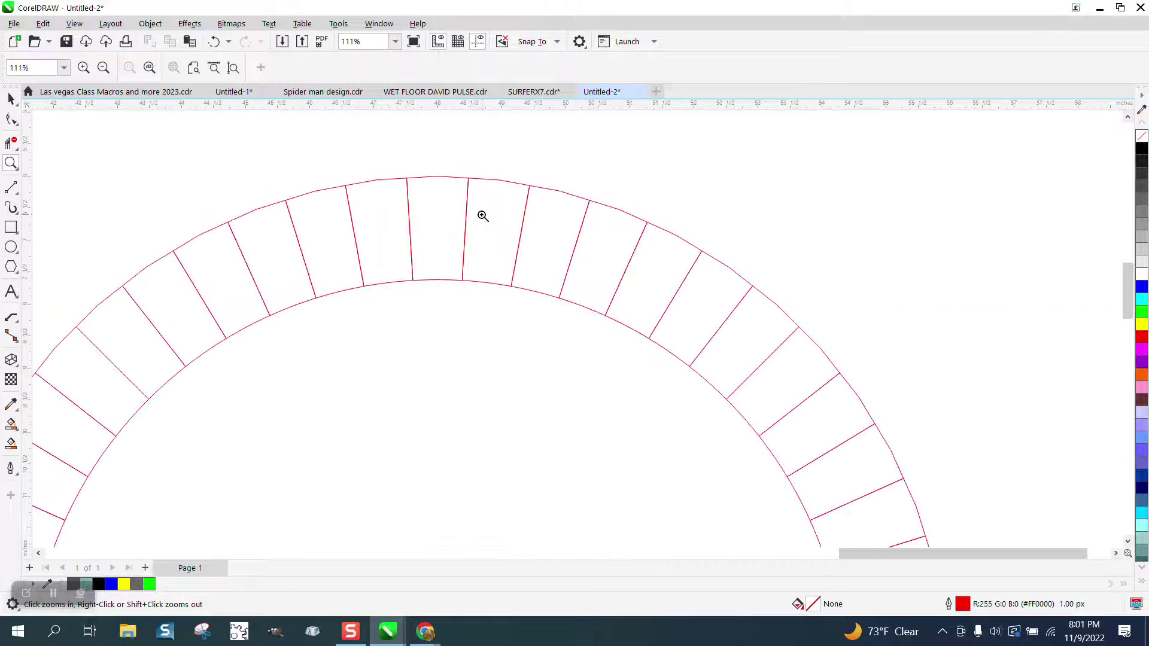
pyautogui.scroll(-2, 473, 204)
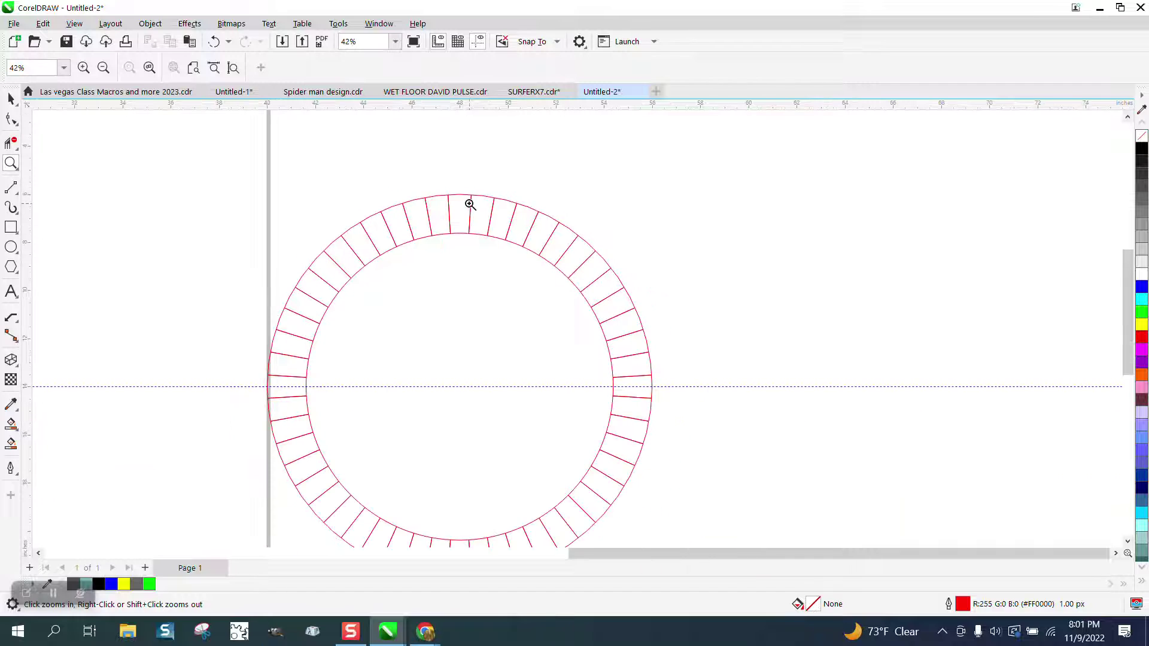
pyautogui.moveTo(441, 183); pyautogui.dragTo(525, 218)
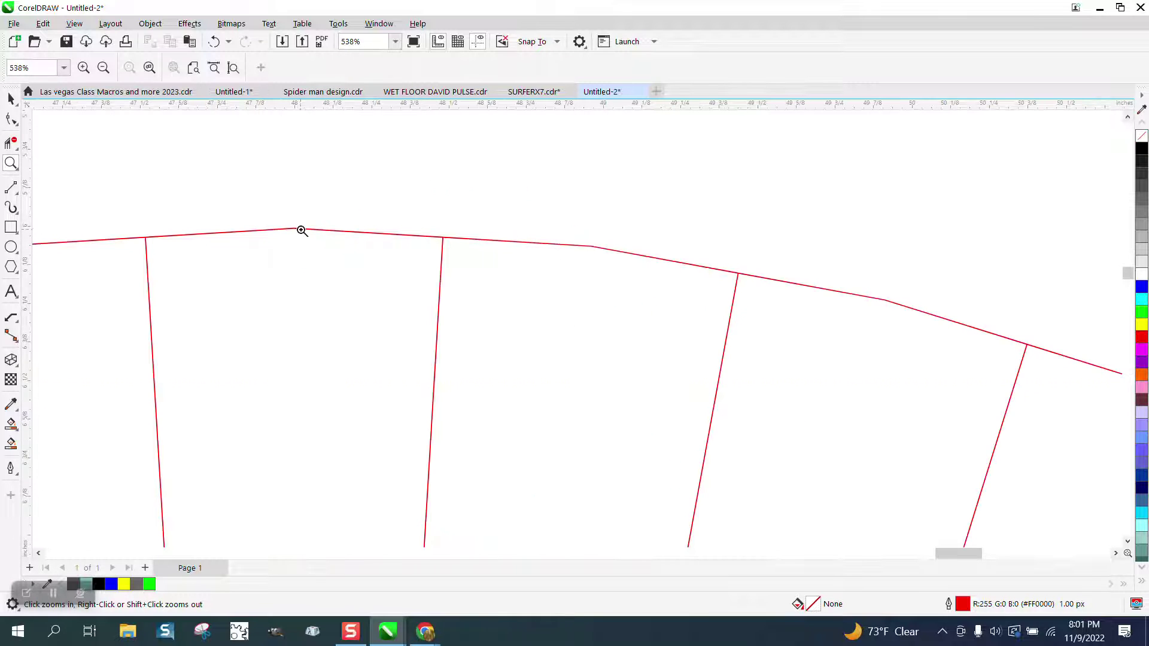
pyautogui.scroll(-8, 578, 245)
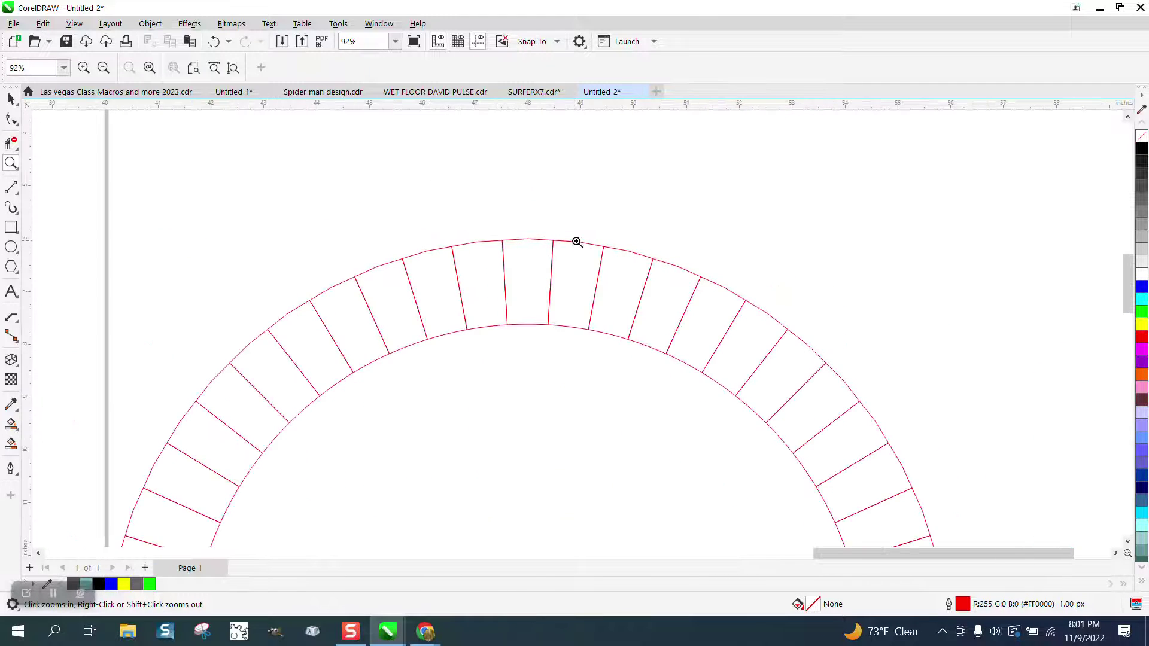
pyautogui.scroll(-1, 577, 242)
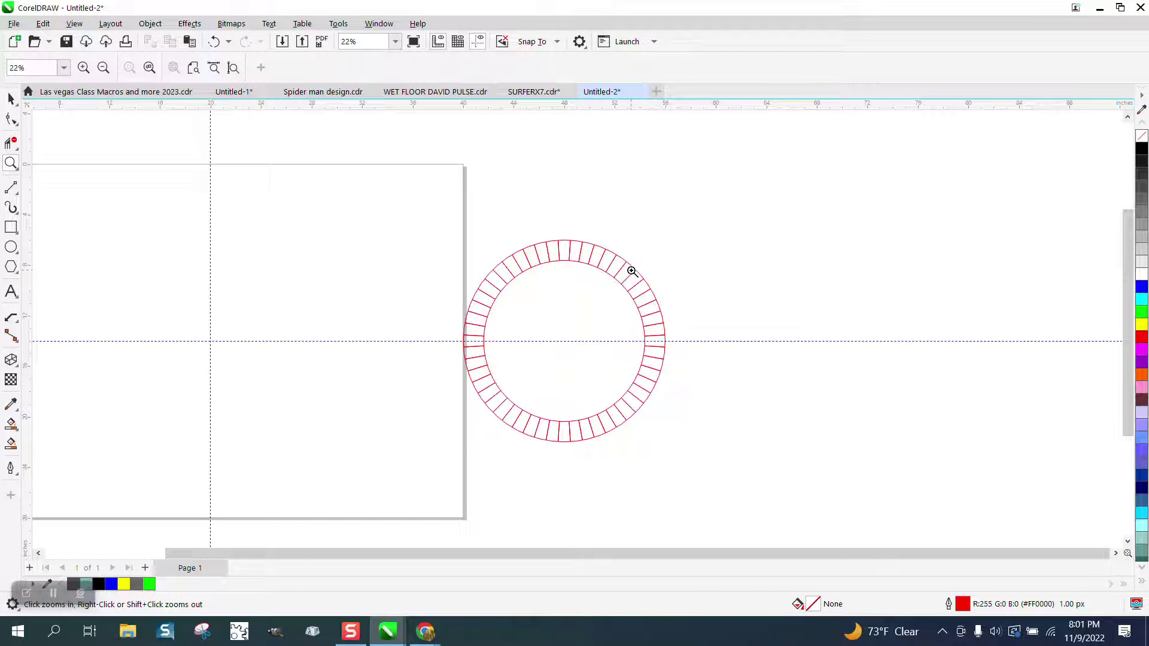
# Draw a circle with the Ellipse tool and centre it on the page.
pyautogui.scroll(-1, 382, 248)
pyautogui.click(10, 248)
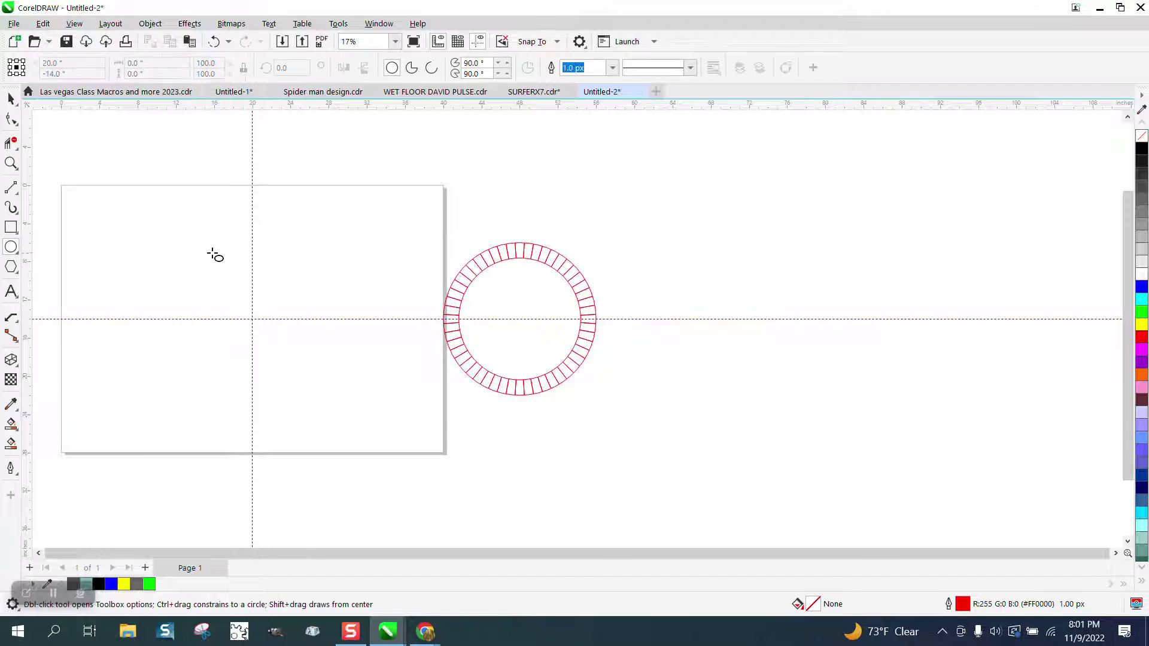
pyautogui.moveTo(327, 247); pyautogui.dragTo(159, 407)
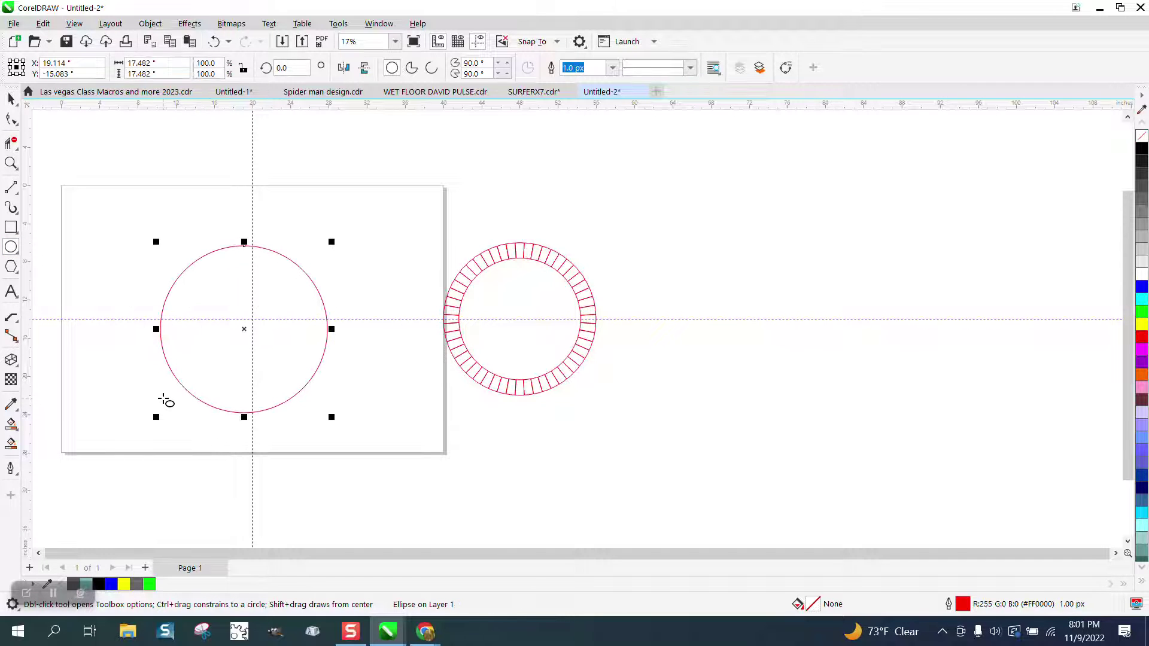
pyautogui.press('p')
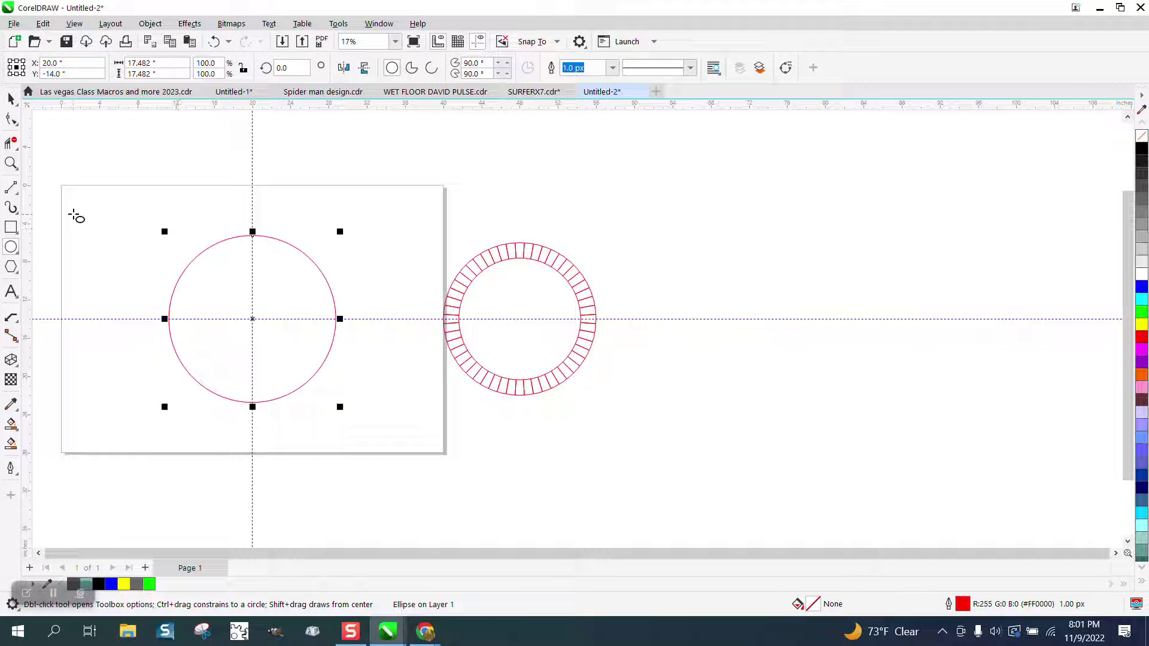
# Draw a vertical line spanning the page height, centre it, and deselect it.
pyautogui.click(11, 187)
pyautogui.moveTo(122, 189); pyautogui.dragTo(114, 455)
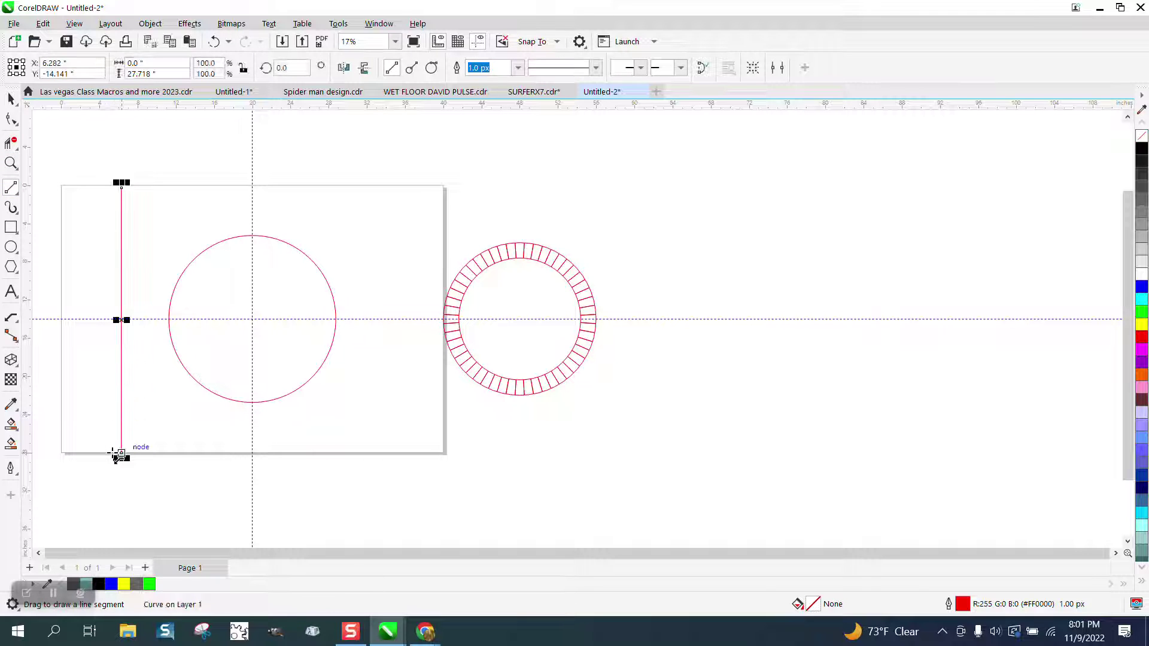
pyautogui.press('p')
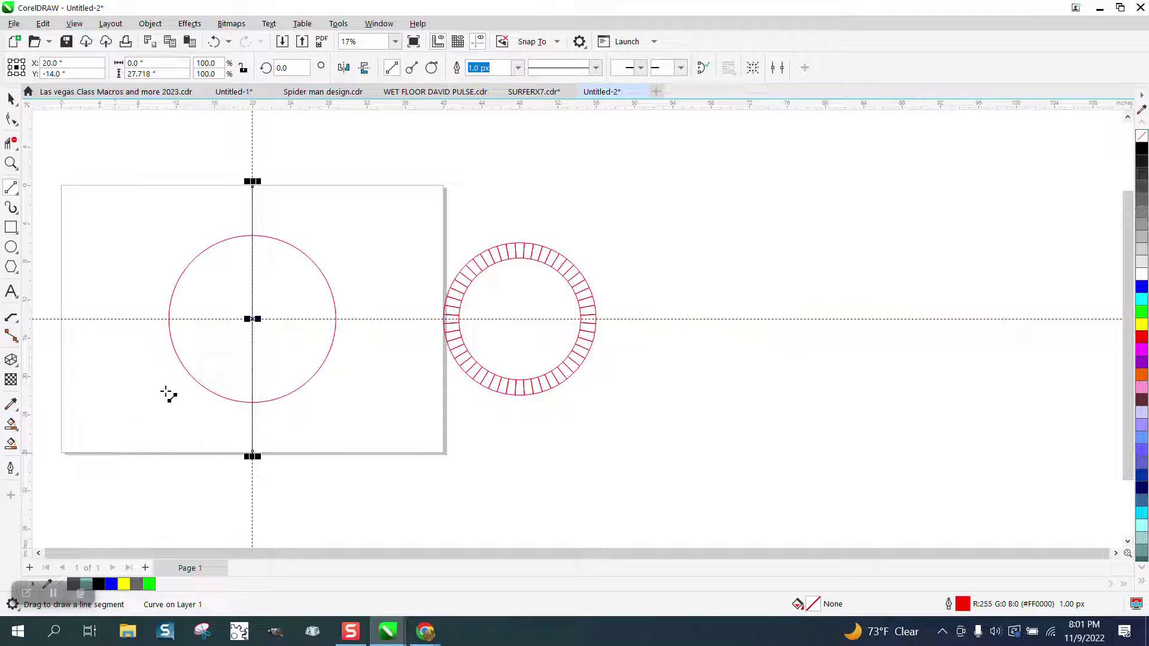
pyautogui.click(10, 99)
pyautogui.click(449, 159)
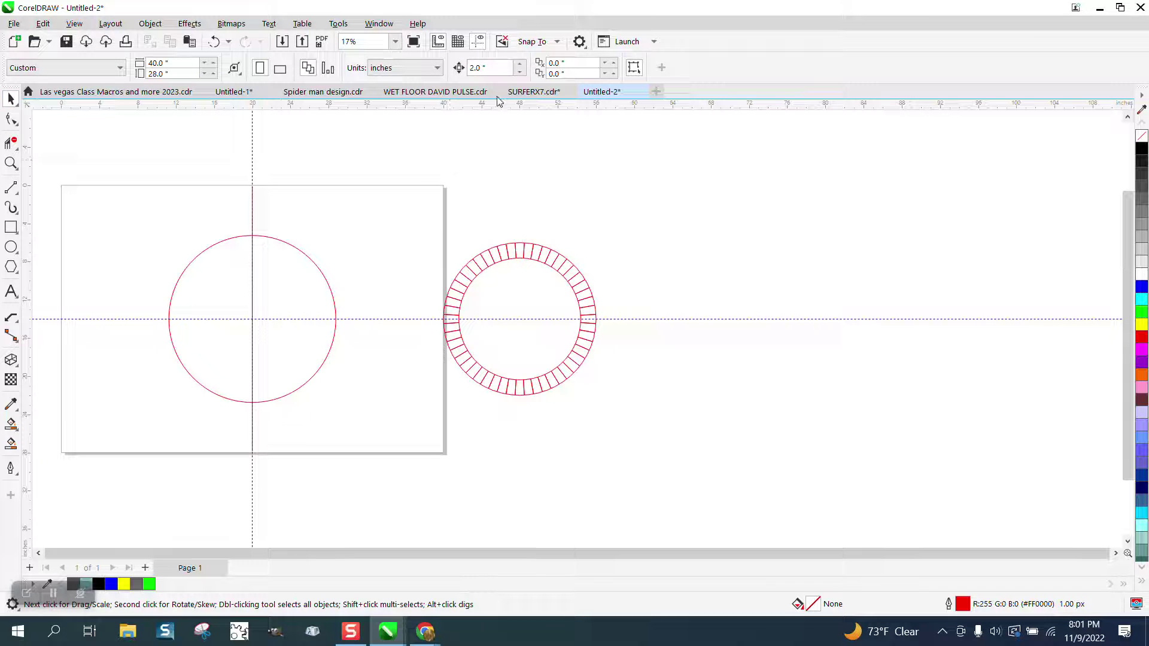
# Open the Transform docker from Window > Dockers and show its Rotate settings.
pyautogui.click(367, 24)
pyautogui.moveTo(410, 211)
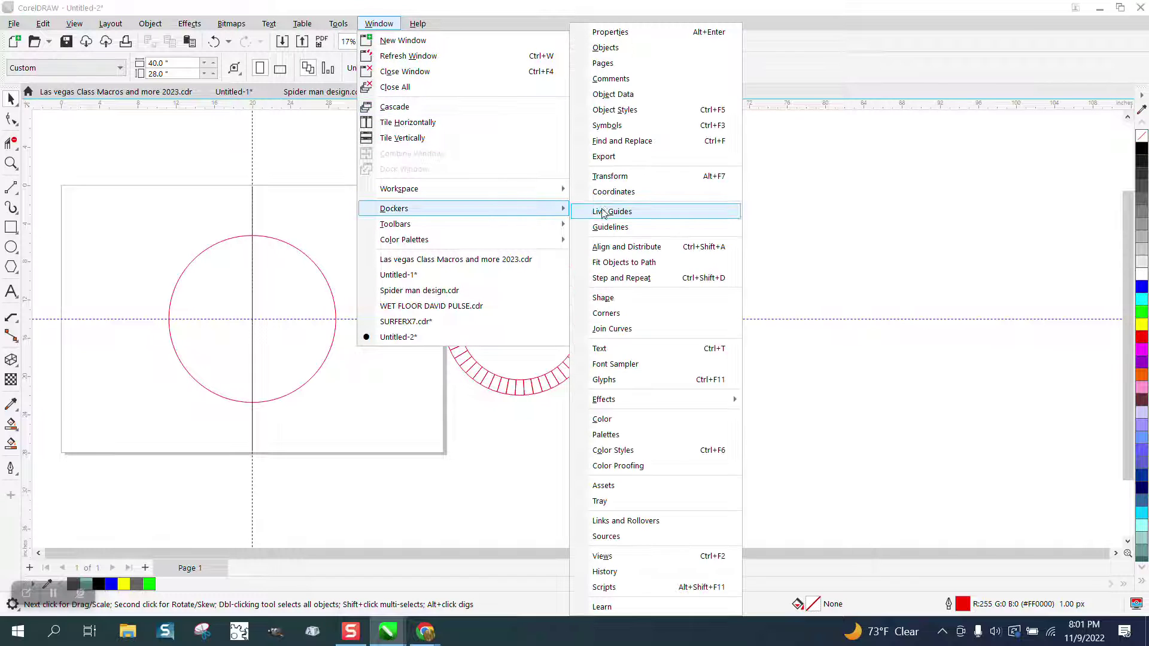
pyautogui.click(611, 176)
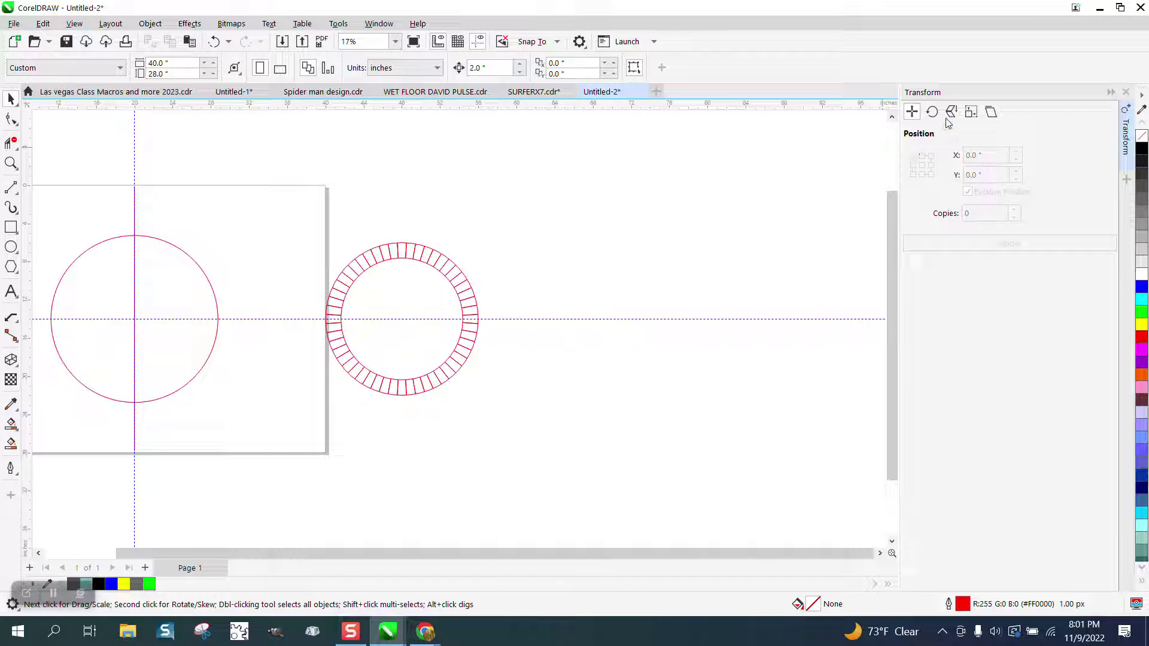
pyautogui.click(932, 112)
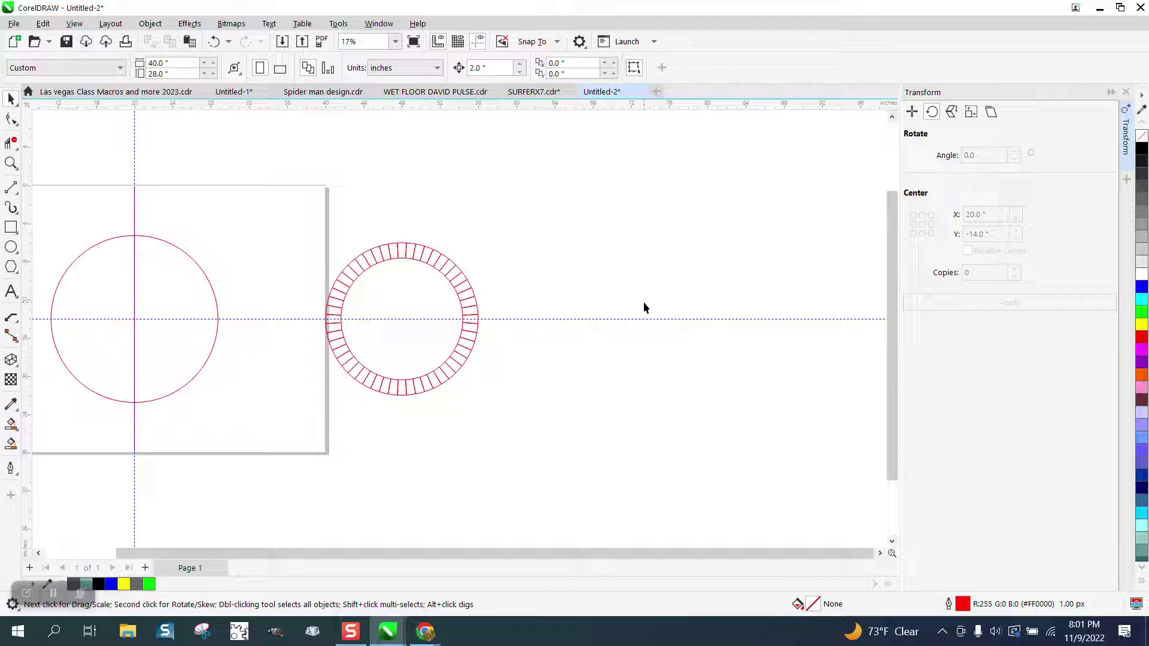
# Compute 360 ÷ 52 in Windows Calculator.
pyautogui.press('XF86Calculator')
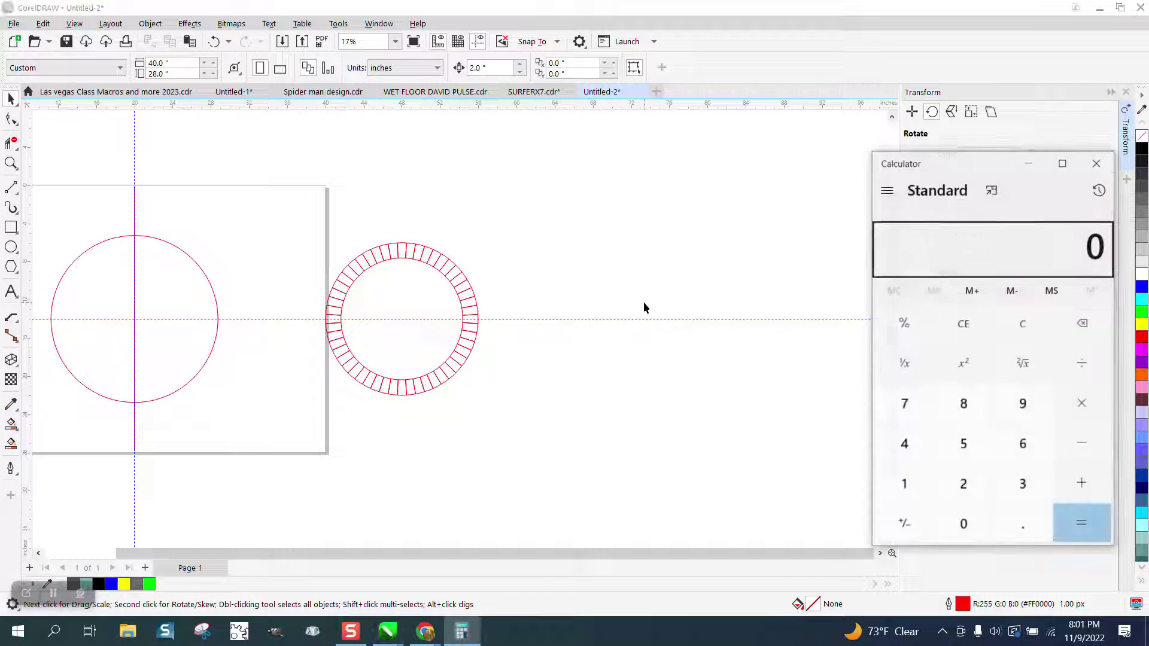
pyautogui.write('360')
pyautogui.press('/')
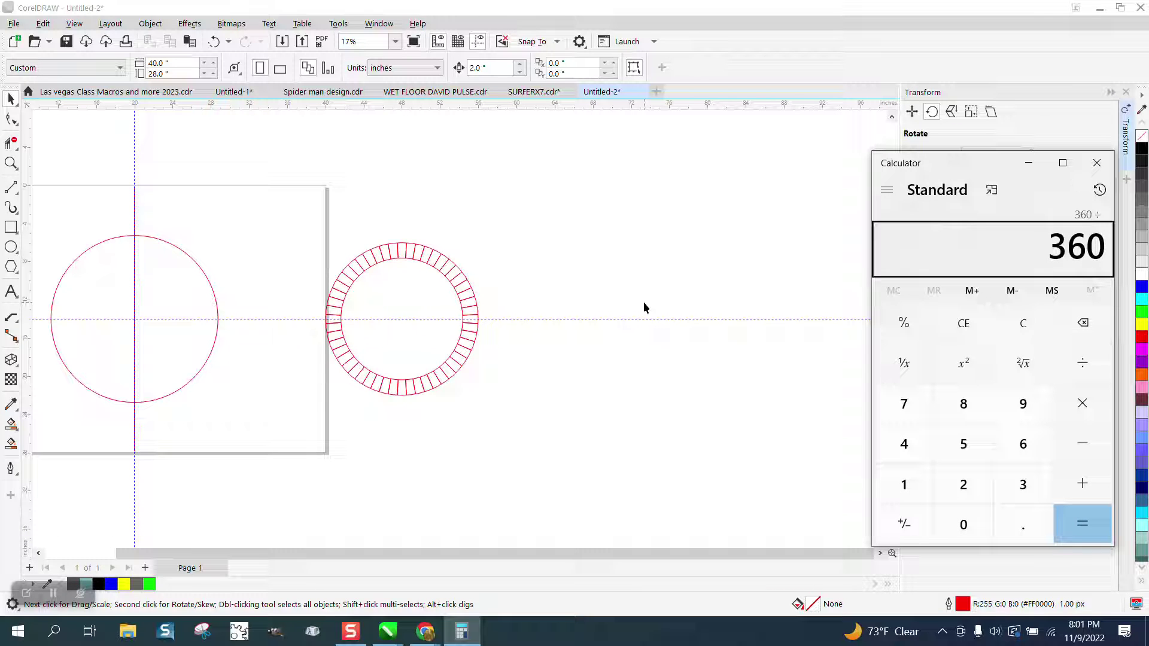
pyautogui.write('52')
pyautogui.press('Return')
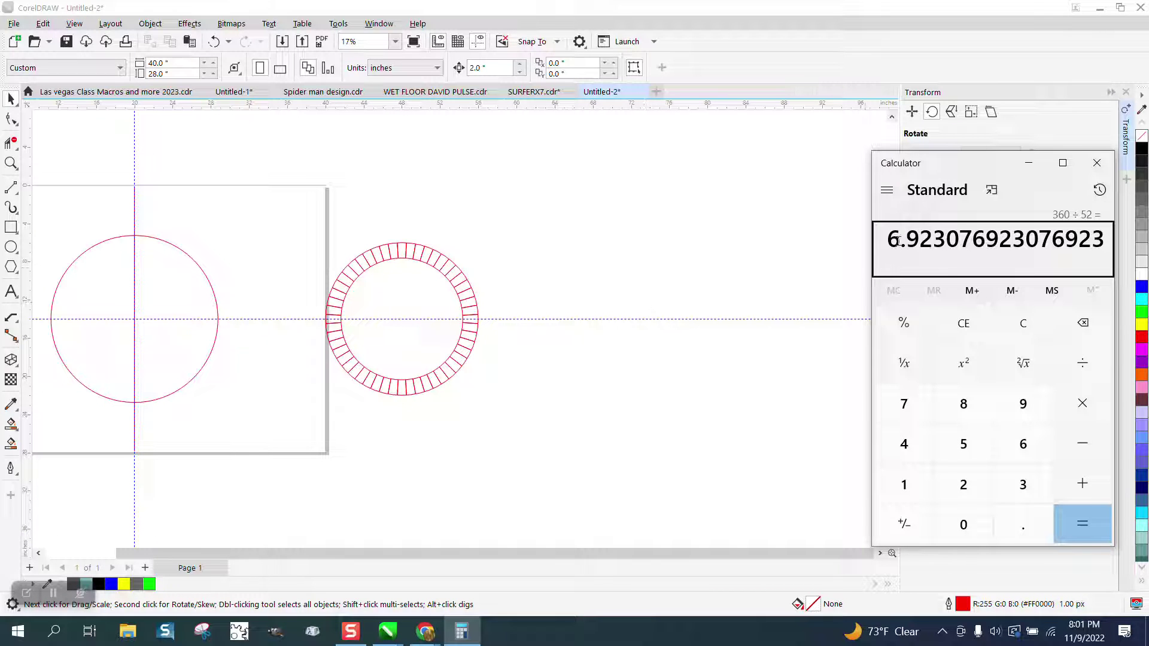
# Copy the result 6.9230769 and close the calculator.
pyautogui.moveTo(890, 239); pyautogui.dragTo(1001, 239)
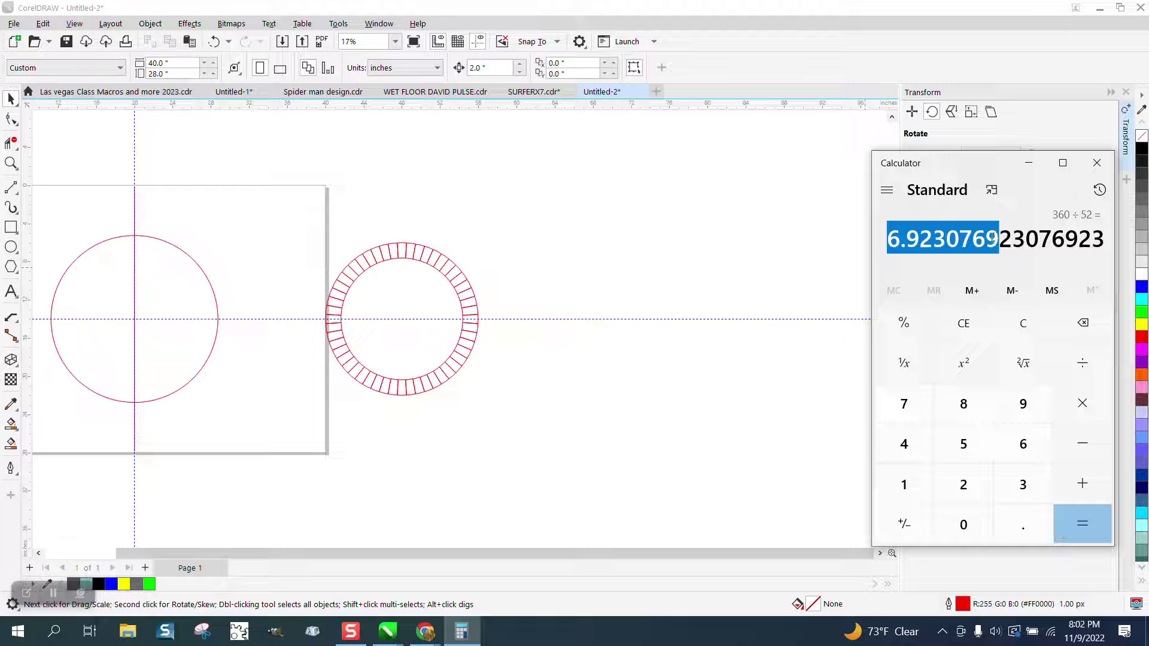
pyautogui.rightClick(993, 239)
pyautogui.click(1027, 253)
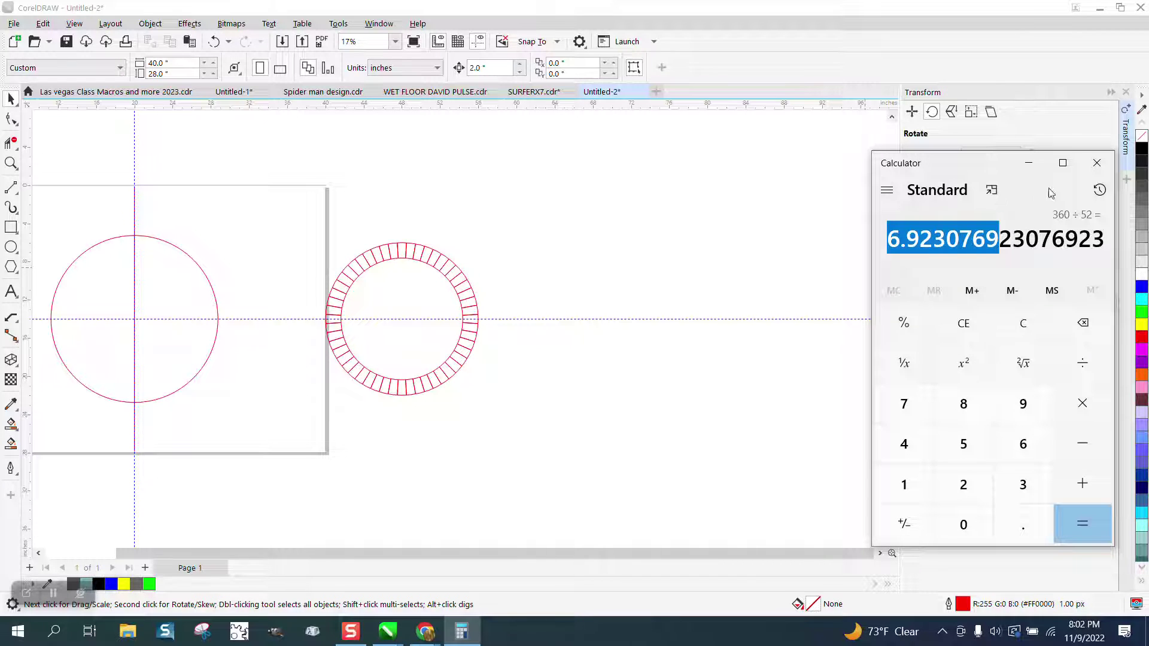
pyautogui.click(1096, 163)
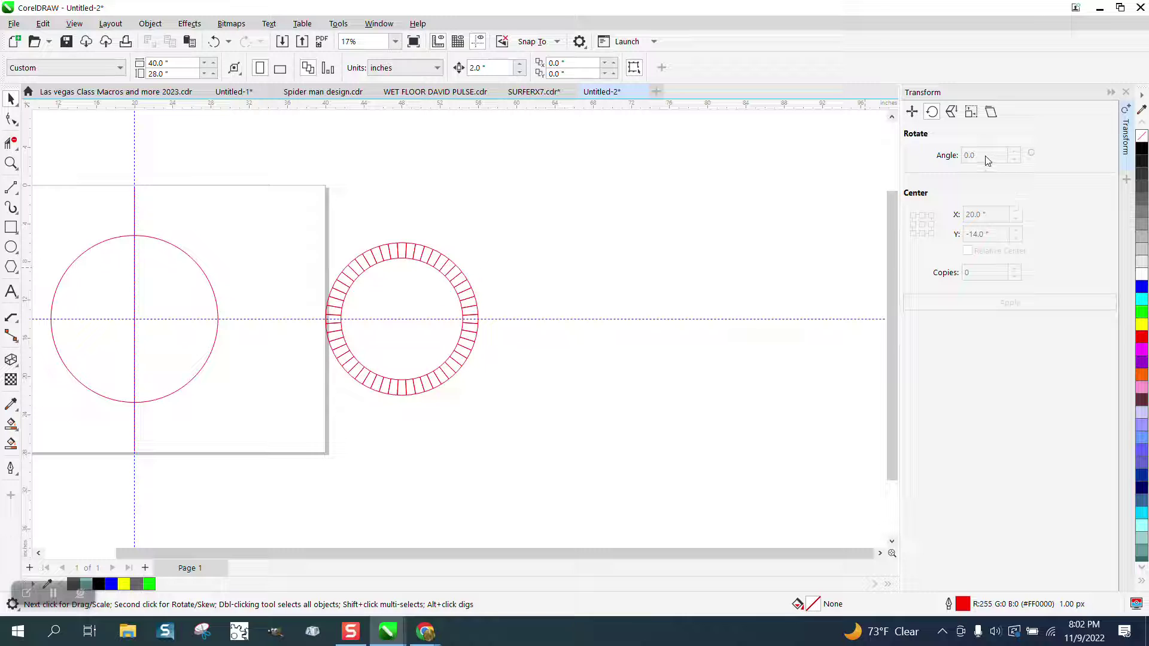
# Set the rotation angle to 6.9230769 with 25 copies and apply it to the circle.
pyautogui.click(189, 260)
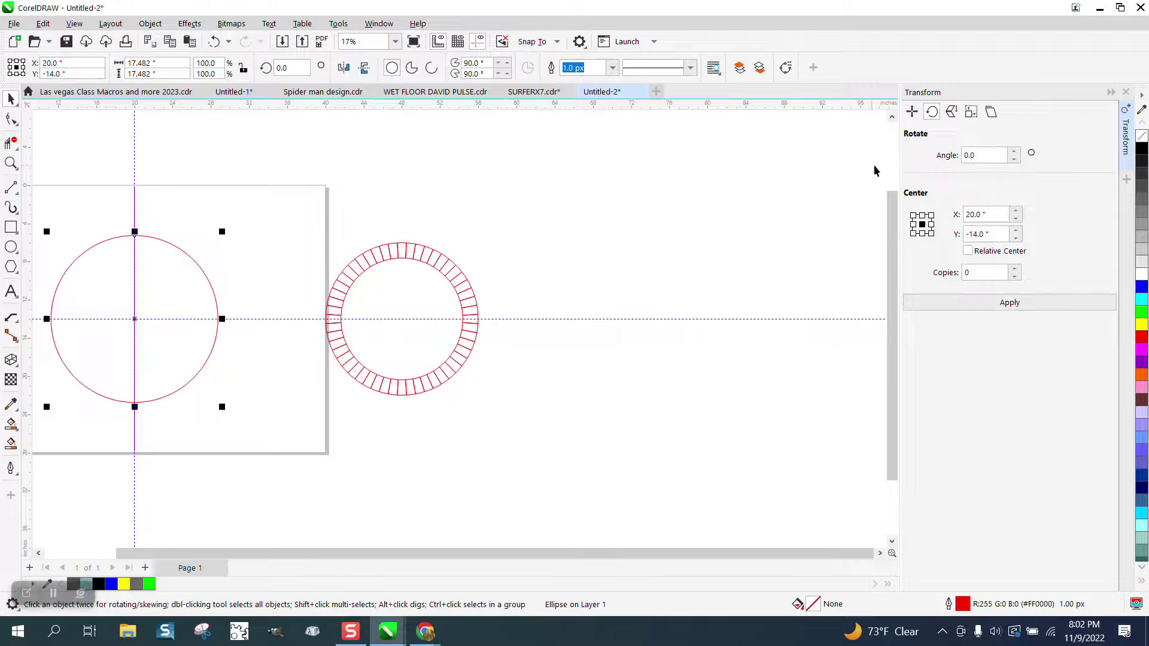
pyautogui.moveTo(983, 158); pyautogui.dragTo(949, 163)
pyautogui.press('BackSpace')
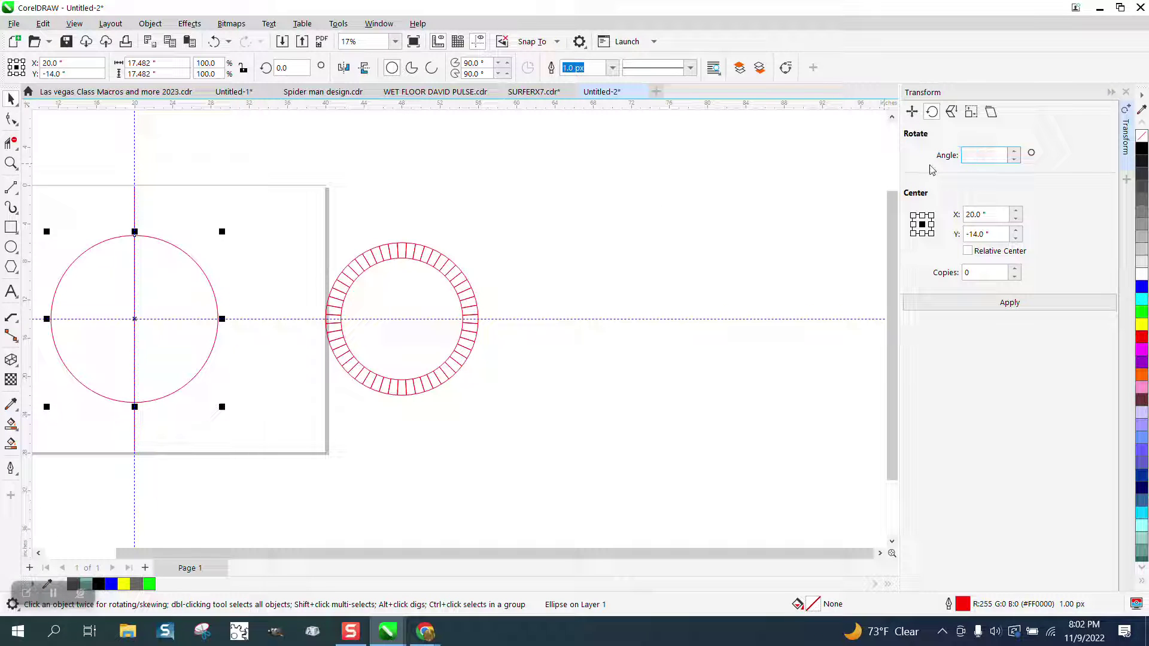
pyautogui.rightClick(972, 155)
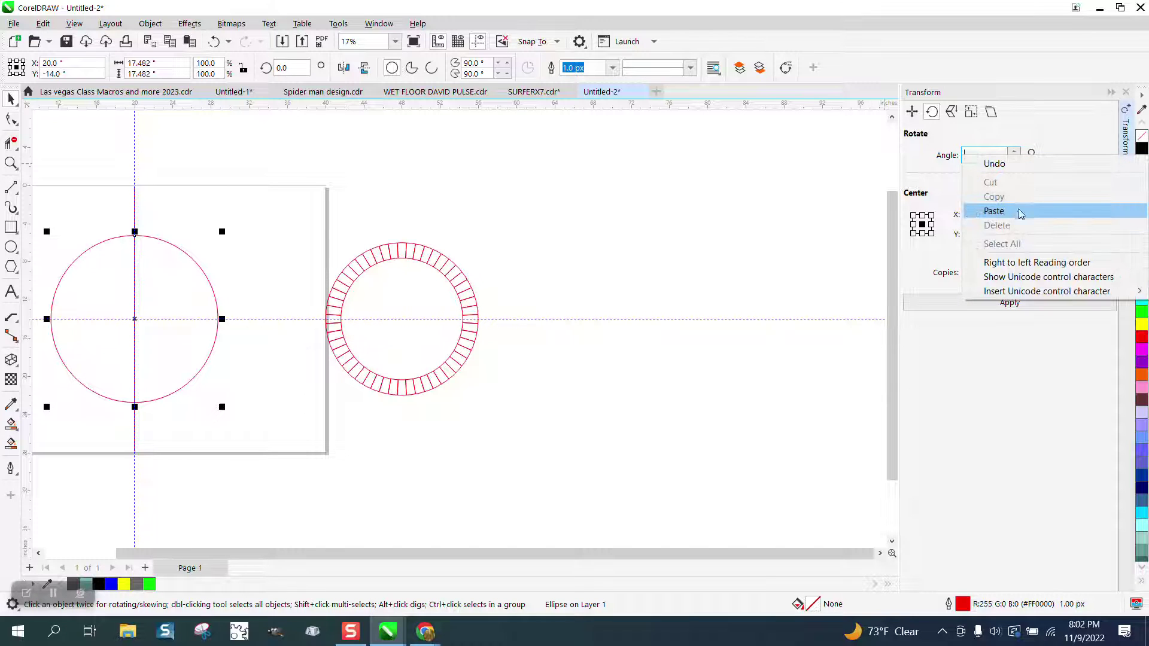
pyautogui.click(994, 210)
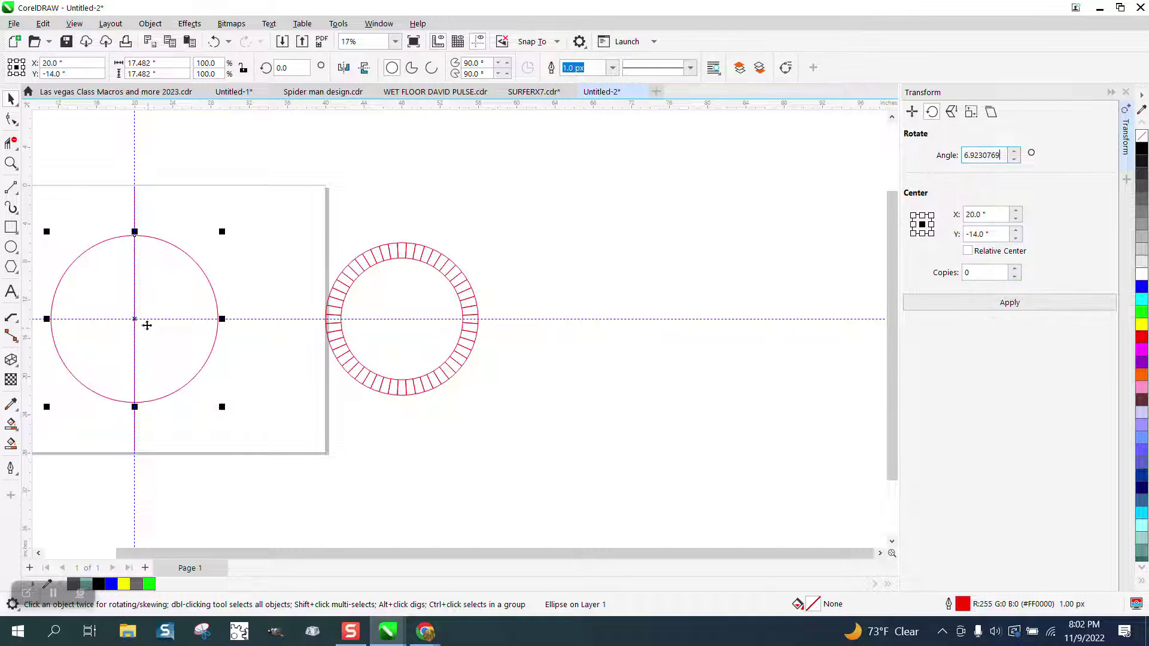
pyautogui.click(974, 272)
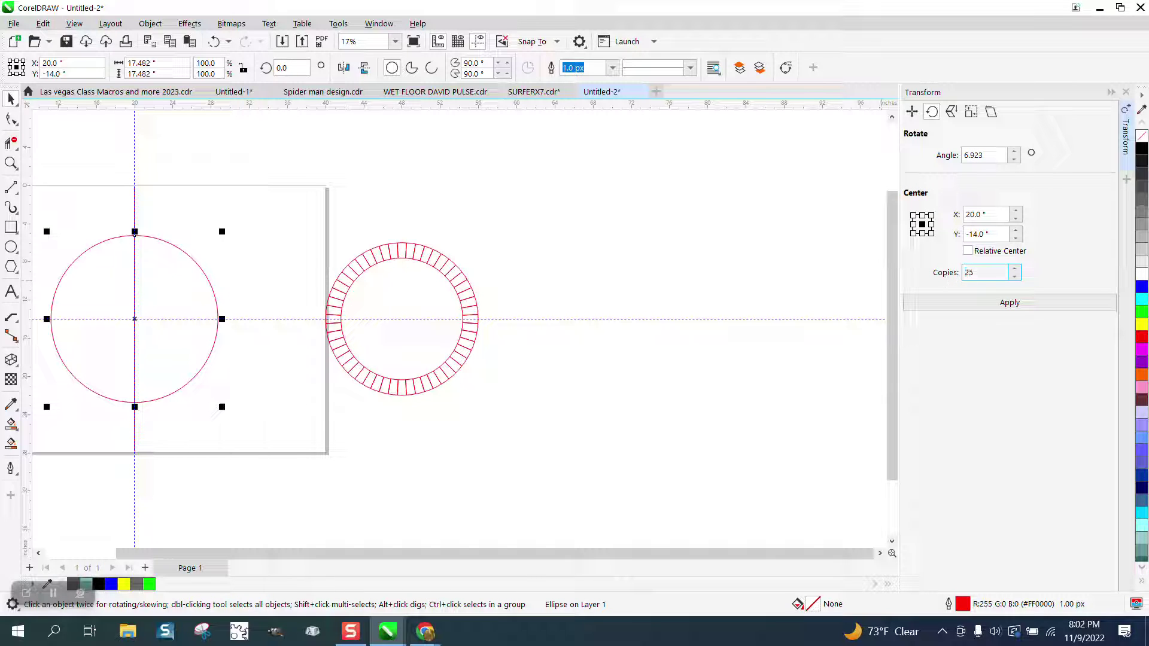
pyautogui.click(1011, 306)
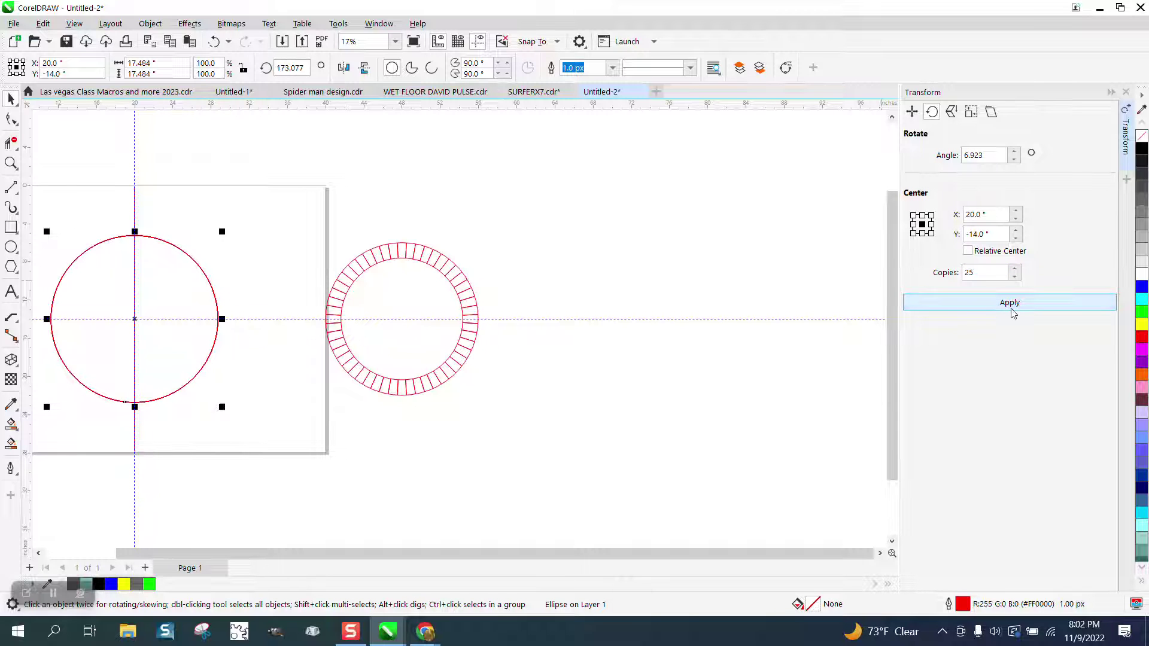
# Undo the circle's copies and apply the 25 rotated copies to the vertical line instead.
pyautogui.click(214, 43)
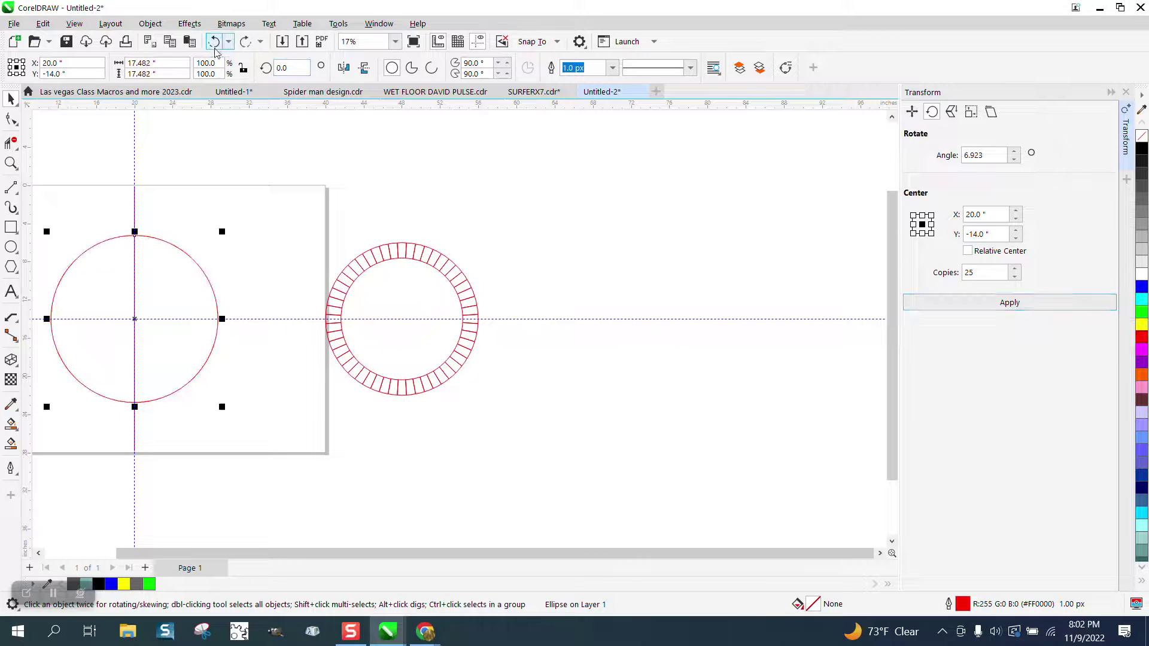
pyautogui.click(182, 154)
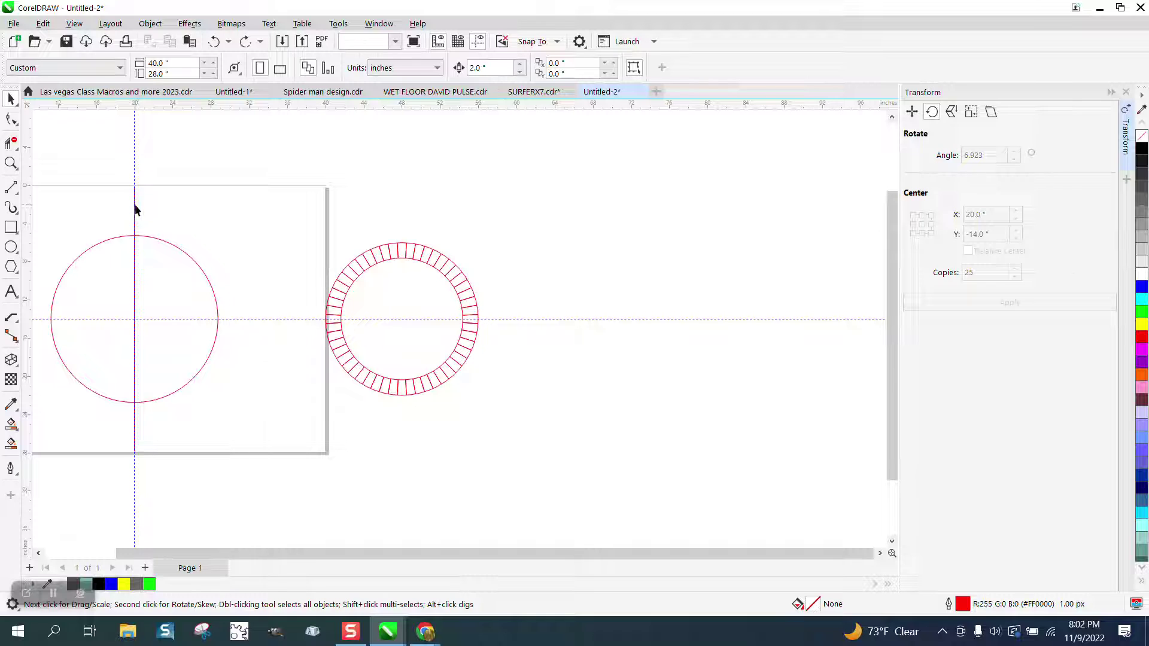
pyautogui.click(134, 206)
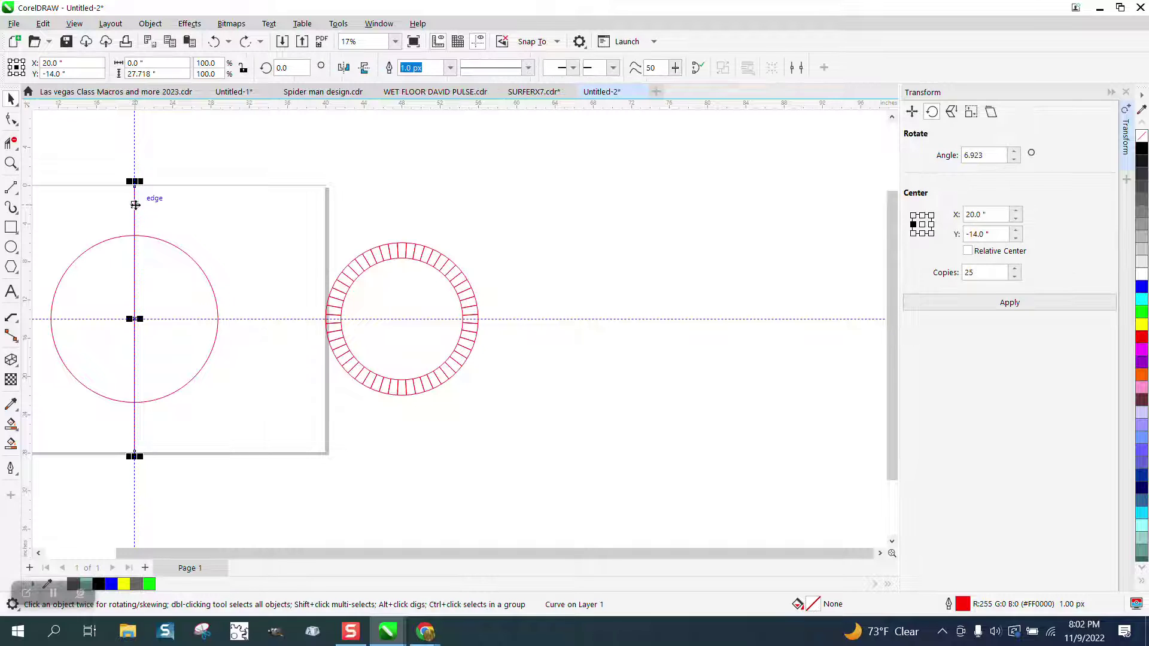
pyautogui.click(1008, 302)
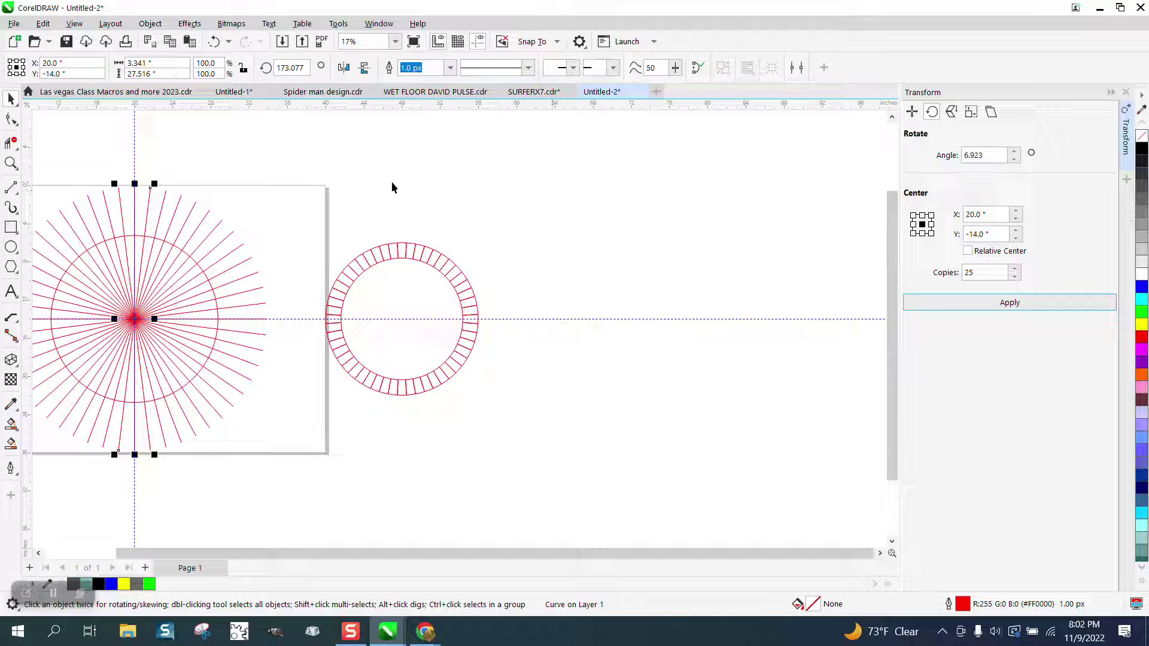
# Draw a smaller circle centred on the page and zoom in around both circles.
pyautogui.click(353, 174)
pyautogui.scroll(-1, 353, 174)
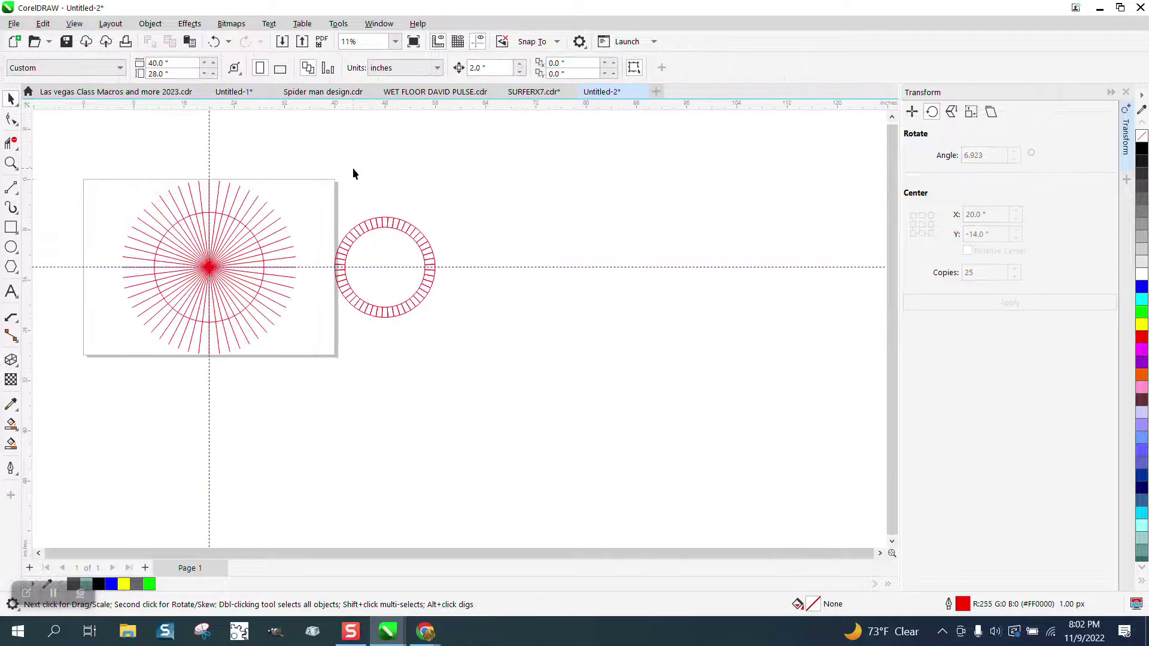
pyautogui.click(11, 247)
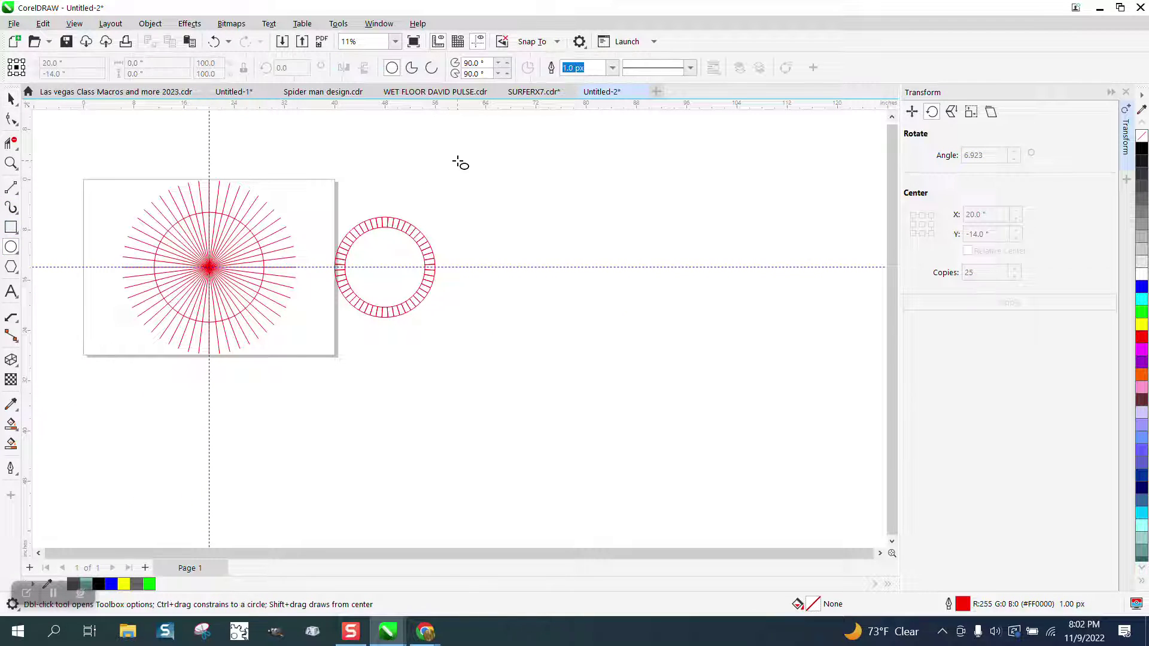
pyautogui.moveTo(457, 162); pyautogui.dragTo(375, 245)
pyautogui.press('p')
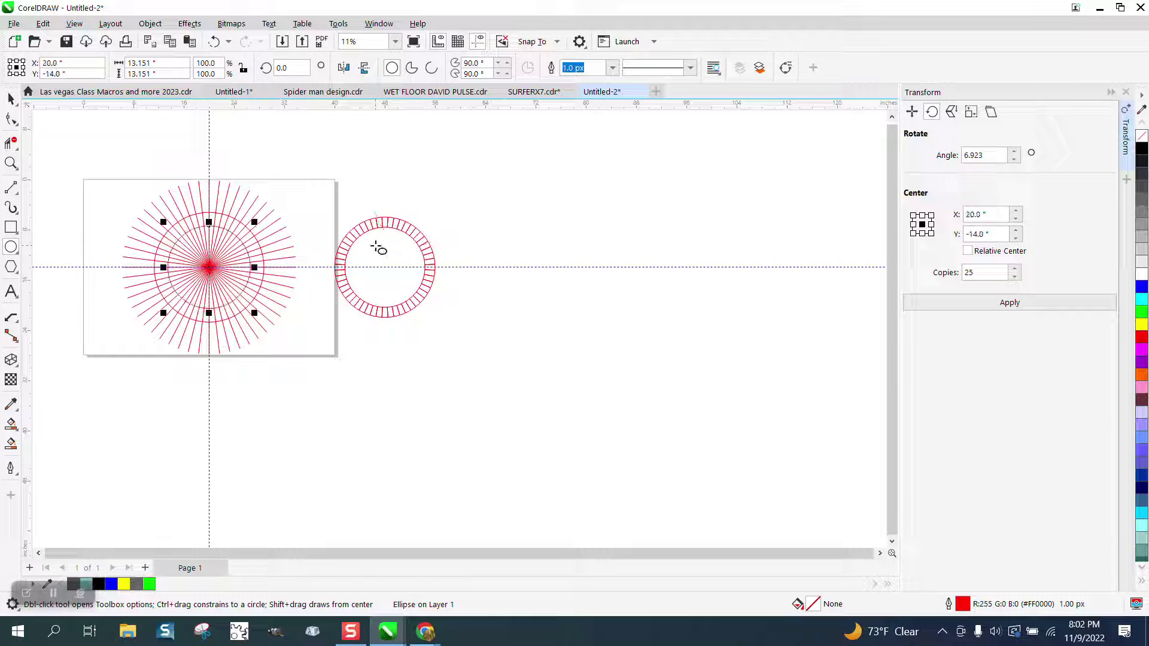
pyautogui.click(10, 144)
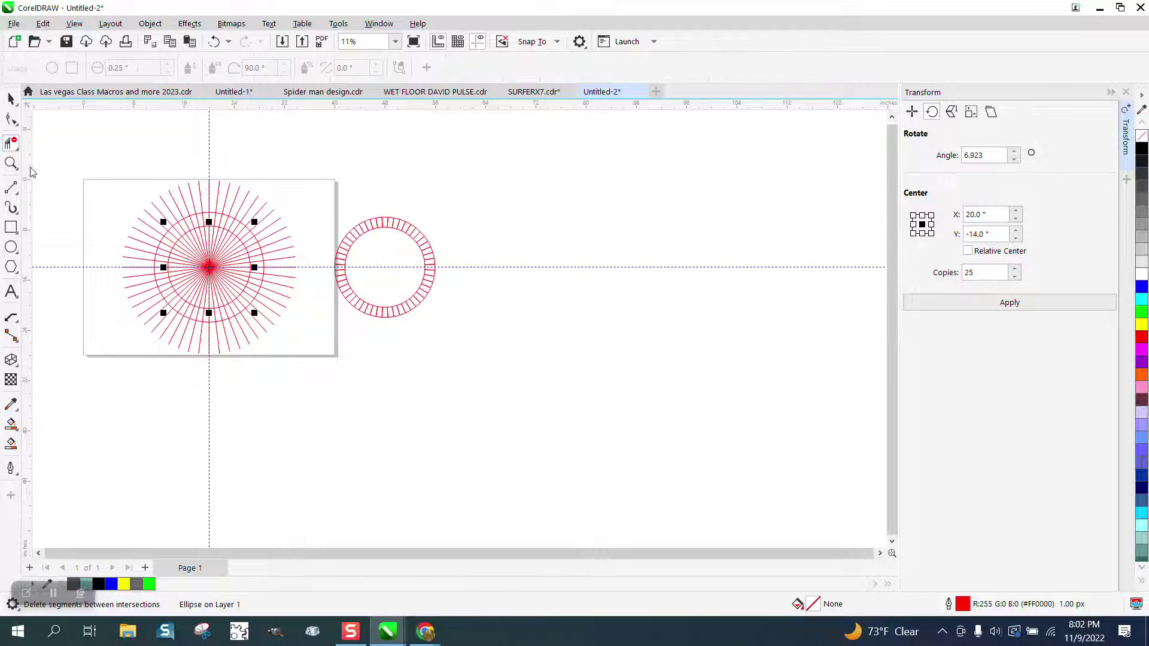
pyautogui.click(11, 163)
pyautogui.moveTo(120, 184); pyautogui.dragTo(430, 347)
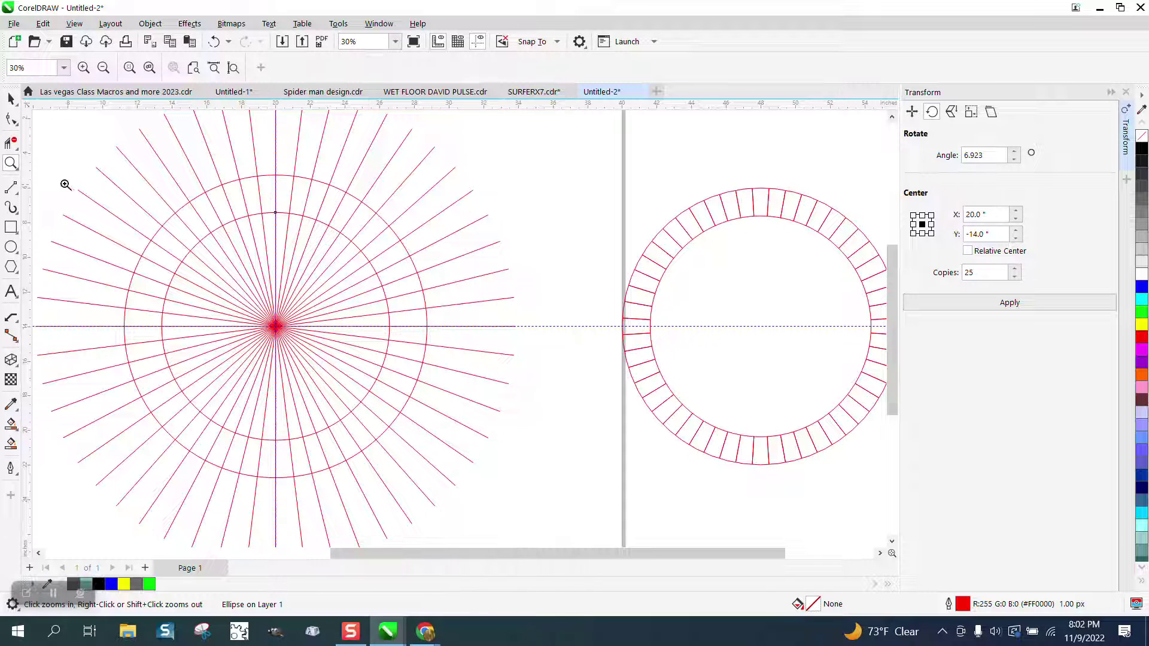
# Trim the spoke segments inside the inner circle and beyond the outer circle with Virtual Segment Delete.
pyautogui.click(11, 142)
pyautogui.moveTo(249, 318); pyautogui.dragTo(357, 384)
pyautogui.scroll(-1, 360, 306)
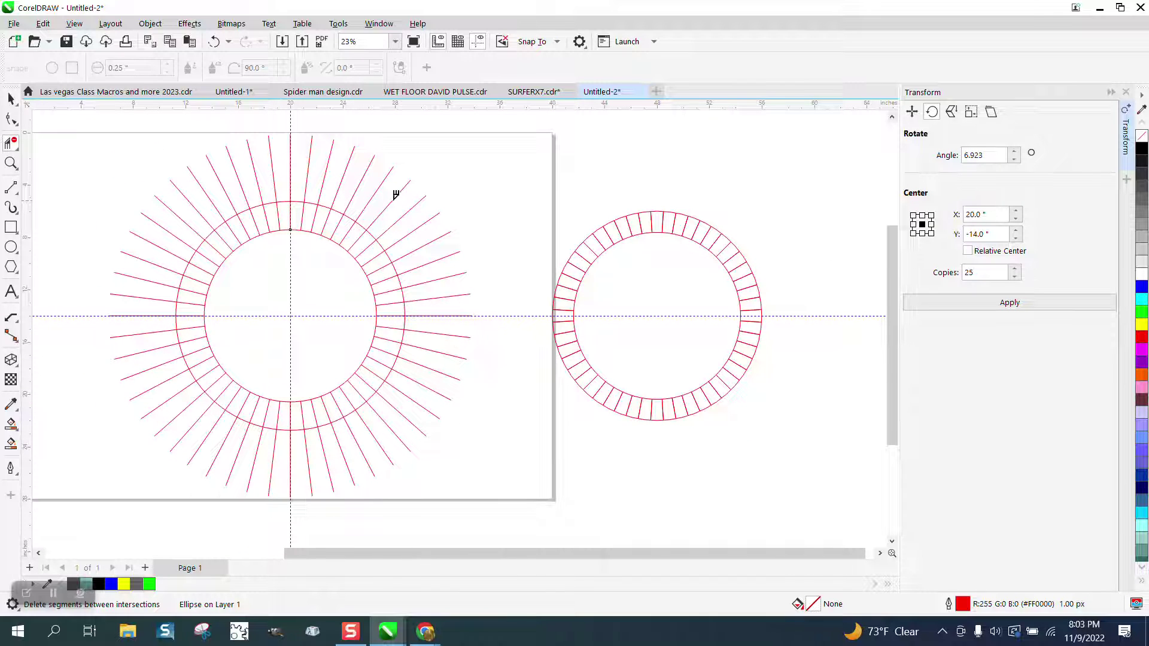
pyautogui.moveTo(397, 193); pyautogui.dragTo(364, 178)
pyautogui.moveTo(184, 203); pyautogui.dragTo(143, 296)
pyautogui.moveTo(283, 454)
pyautogui.mouseDown()
pyautogui.moveTo(371, 455)
pyautogui.moveTo(418, 380)
pyautogui.mouseUp()
pyautogui.moveTo(421, 240); pyautogui.dragTo(397, 192)
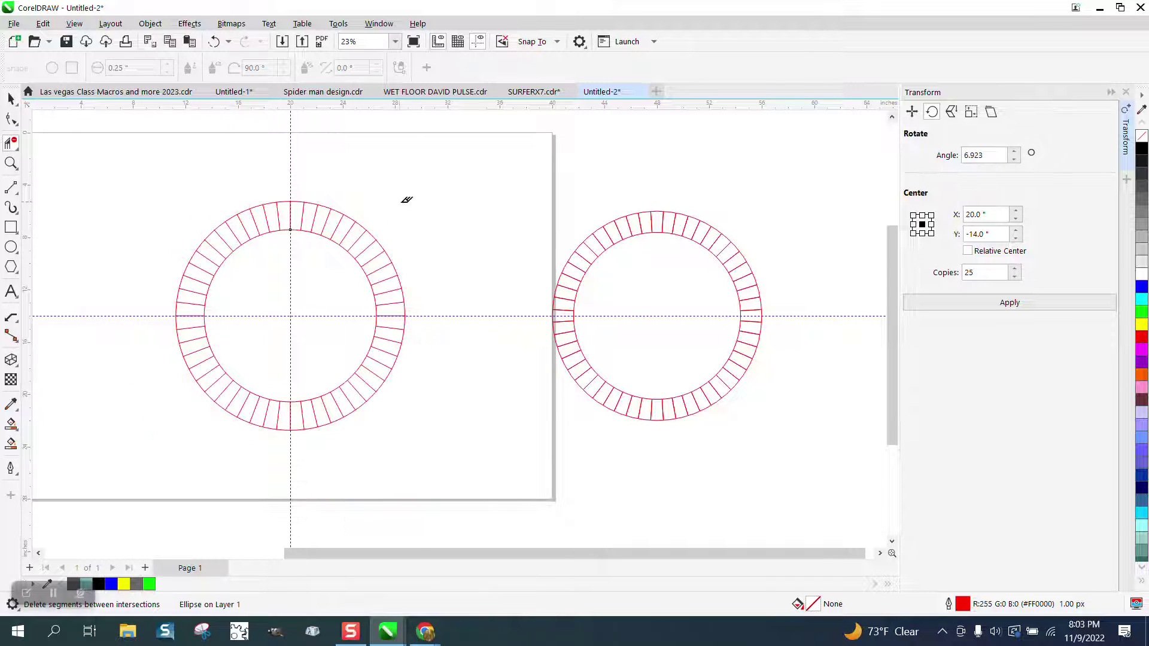
pyautogui.click(11, 99)
pyautogui.click(334, 188)
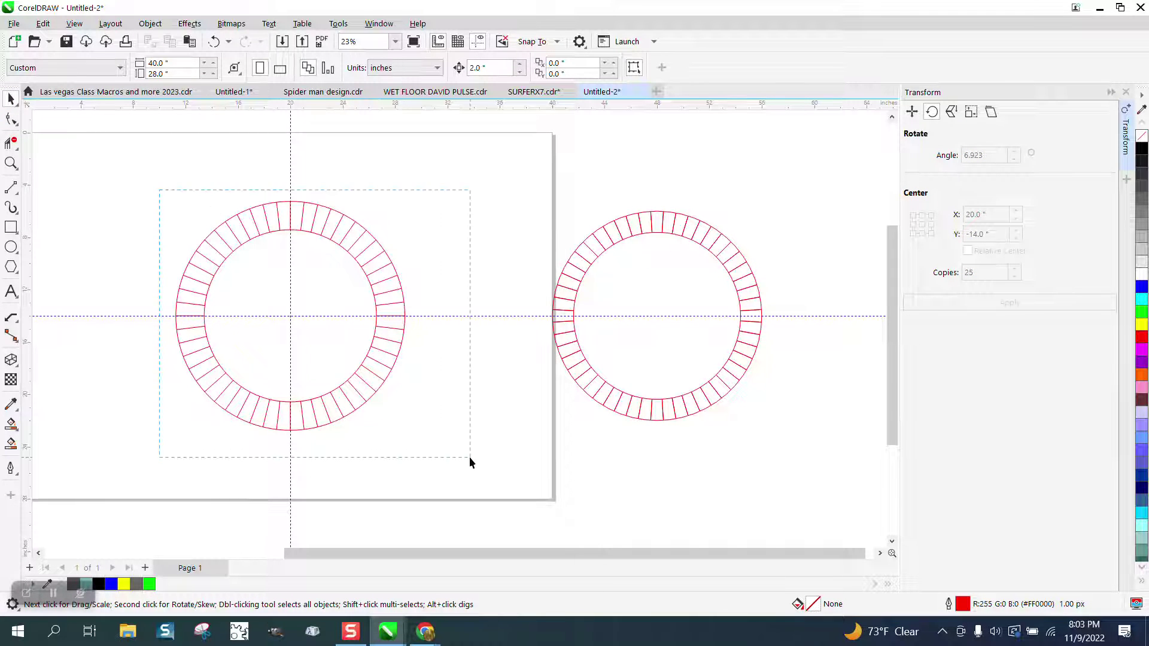
# Select the new segmented ring and move it up and to the right.
pyautogui.moveTo(470, 457); pyautogui.dragTo(471, 458)
pyautogui.scroll(-2, 467, 432)
pyautogui.moveTo(394, 359); pyautogui.dragTo(607, 231)
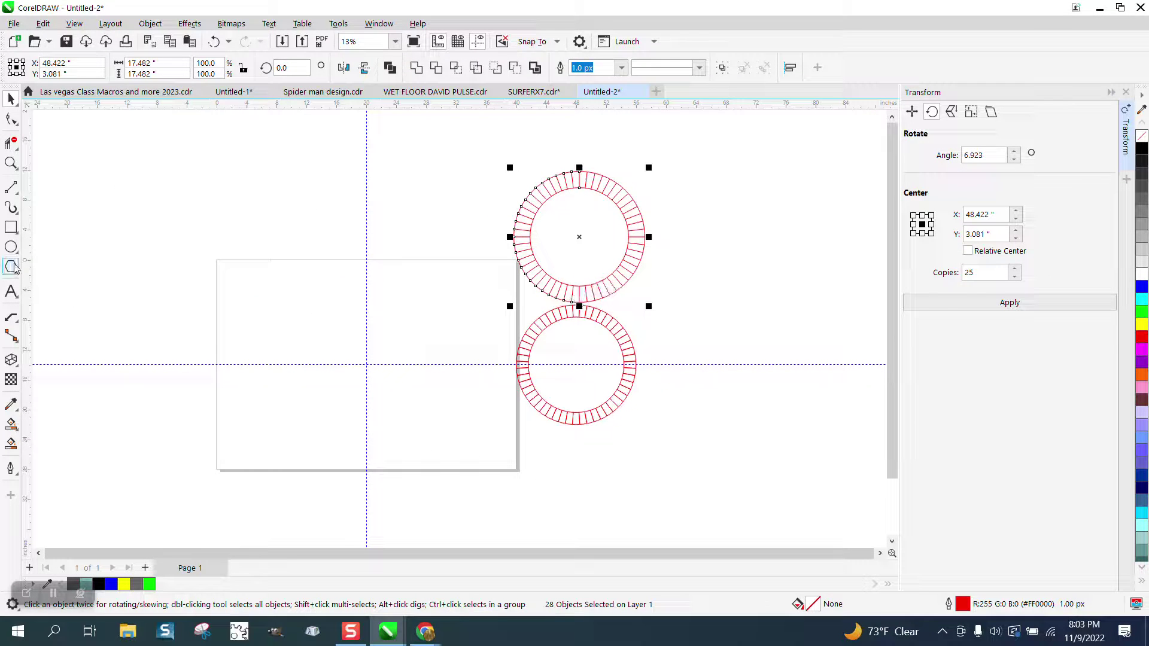
# Draw a 52-sided polygon and centre it on the page.
pyautogui.click(18, 274)
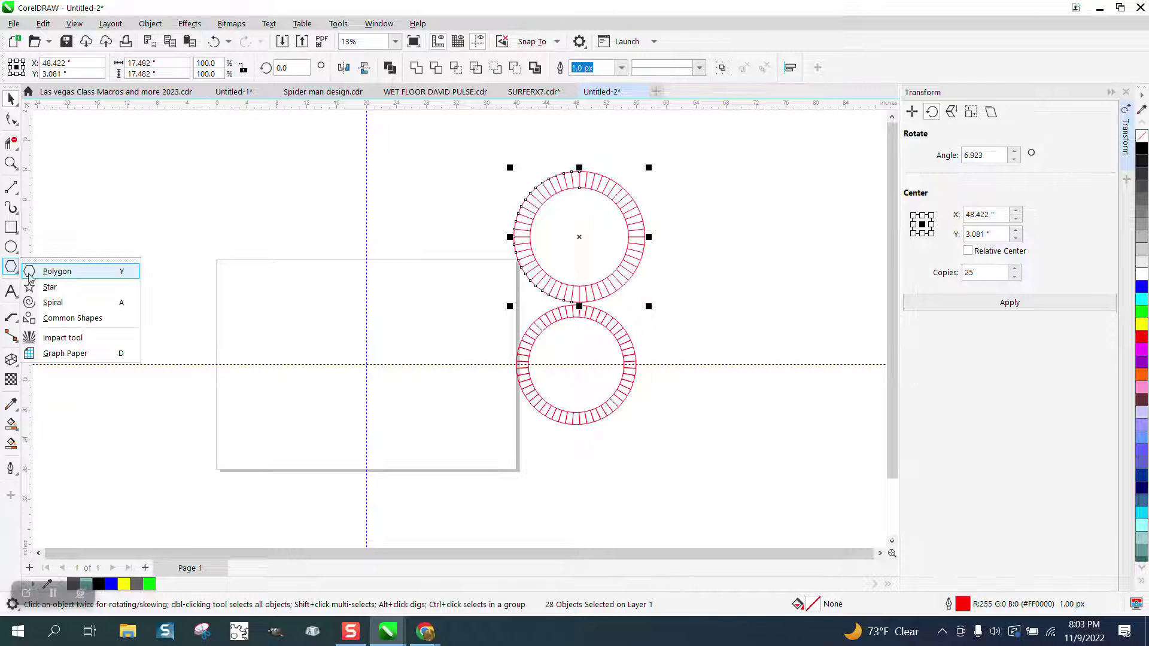
pyautogui.click(58, 277)
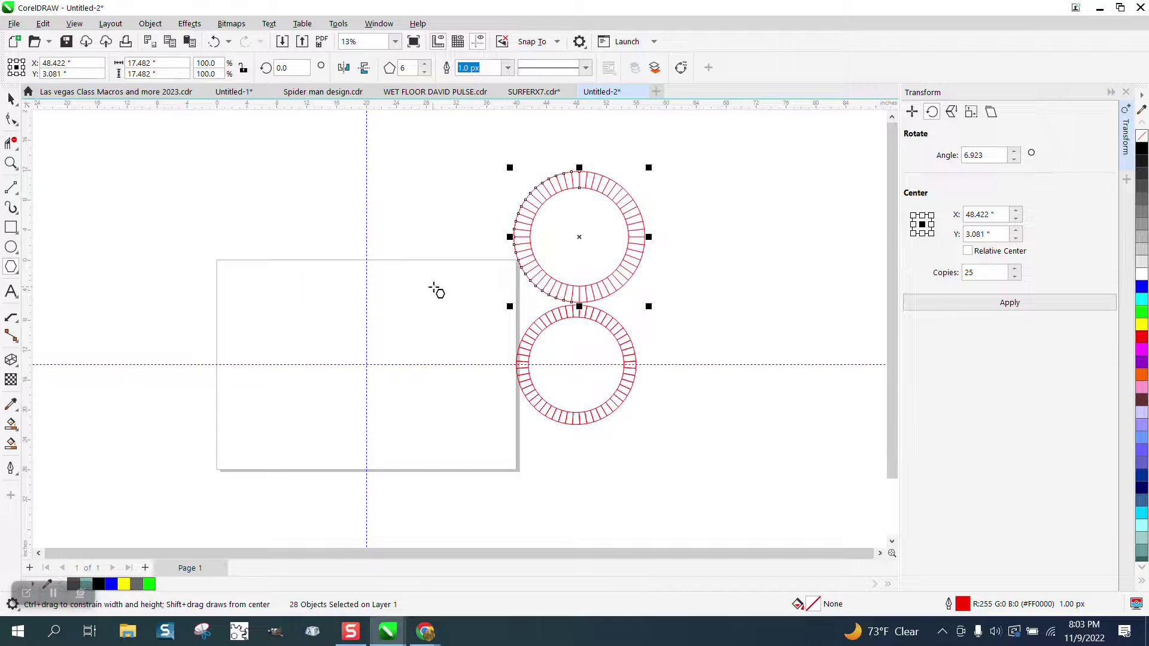
pyautogui.moveTo(429, 288); pyautogui.dragTo(261, 471)
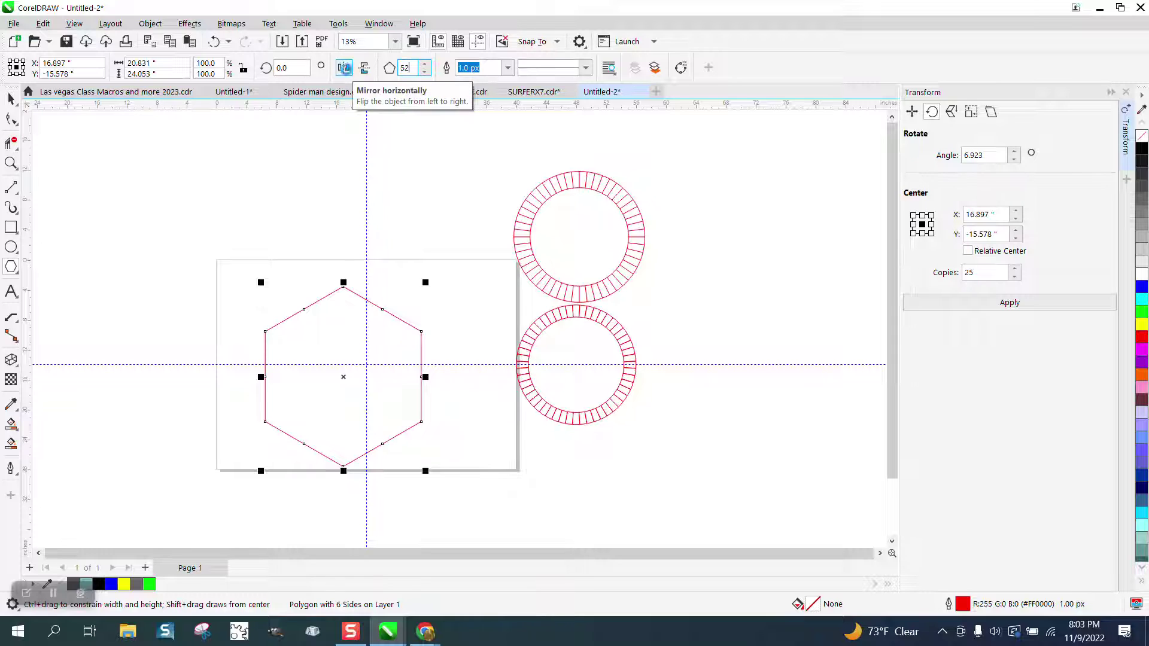
pyautogui.press('Return')
pyautogui.press('p')
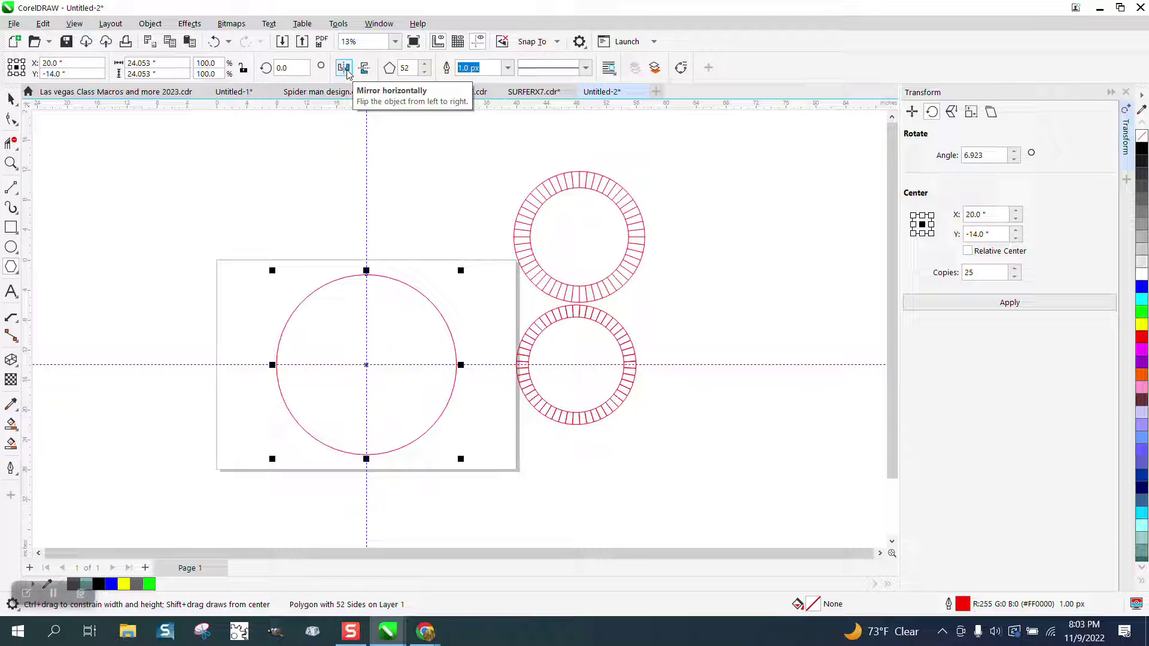
pyautogui.click(11, 162)
# Drag the polygon's top node to its centre with the Shape tool, forming 52 spokes.
pyautogui.moveTo(326, 259); pyautogui.dragTo(497, 371)
pyautogui.click(11, 118)
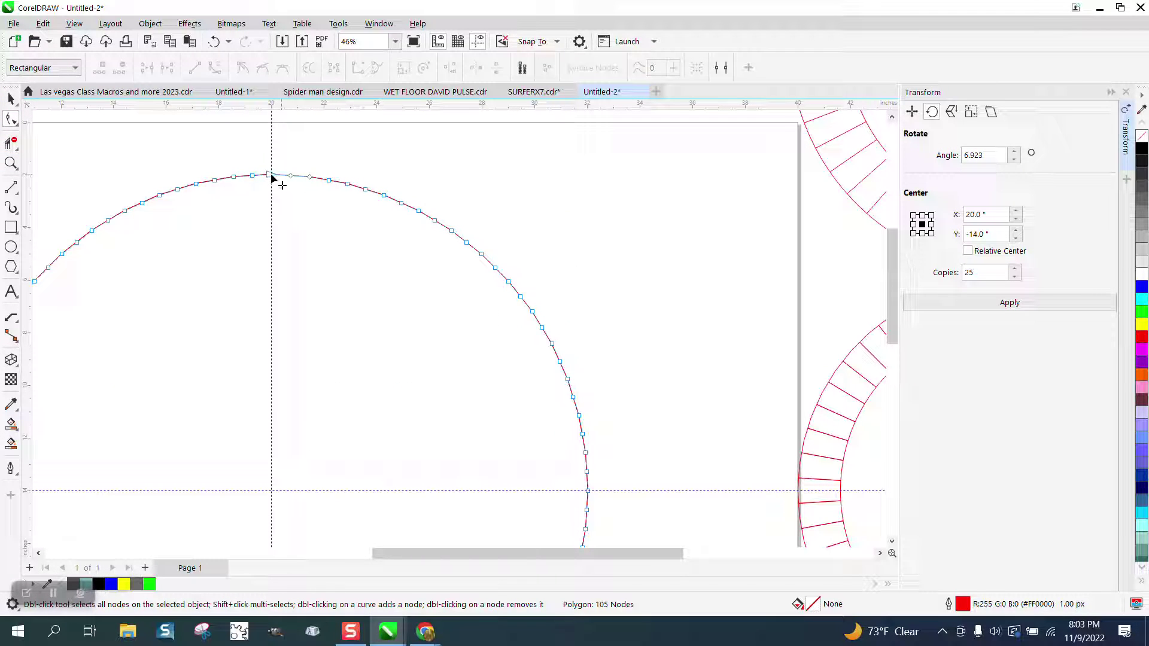
pyautogui.moveTo(271, 177); pyautogui.dragTo(270, 491)
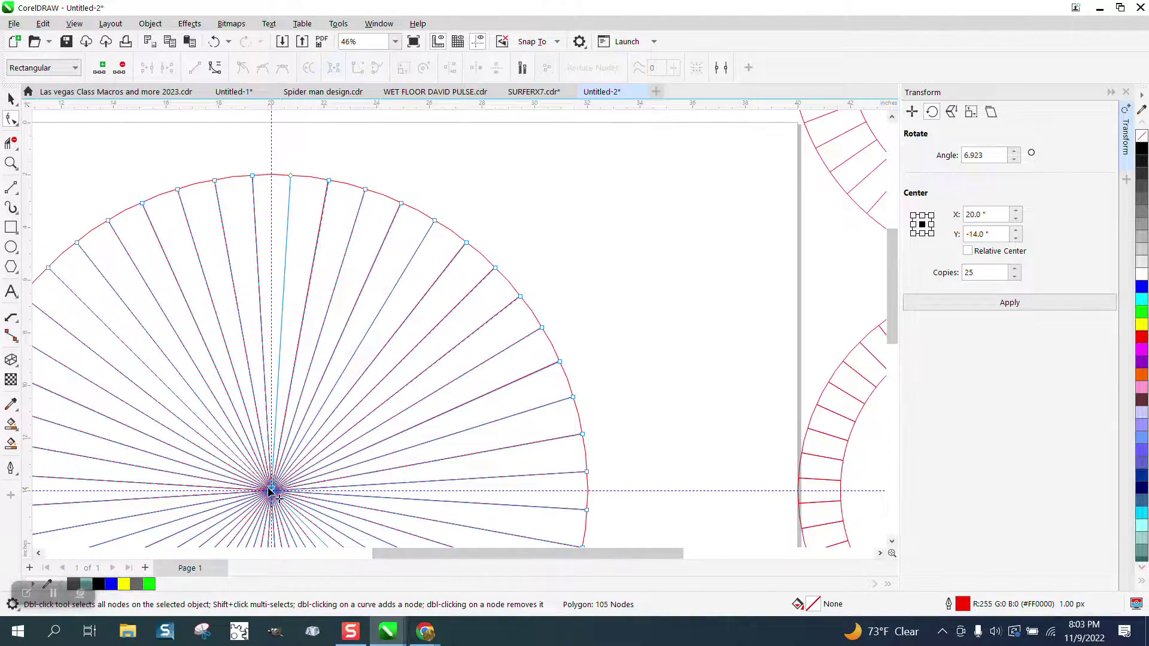
pyautogui.click(11, 163)
pyautogui.moveTo(231, 163); pyautogui.dragTo(299, 196)
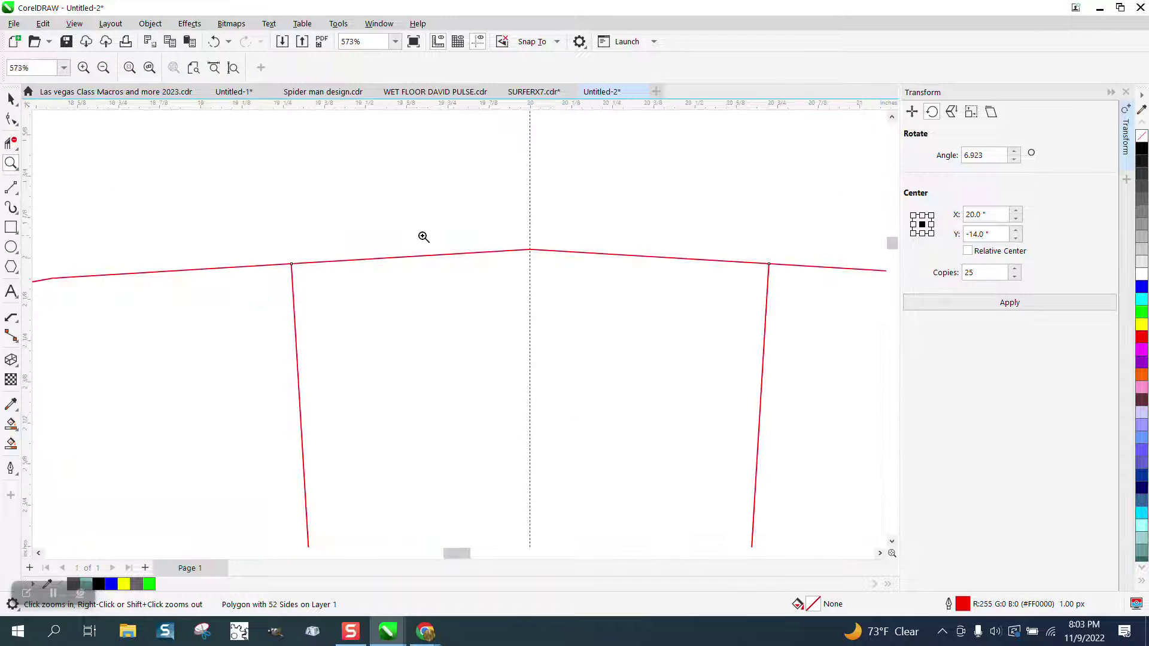
pyautogui.scroll(-5, 329, 213)
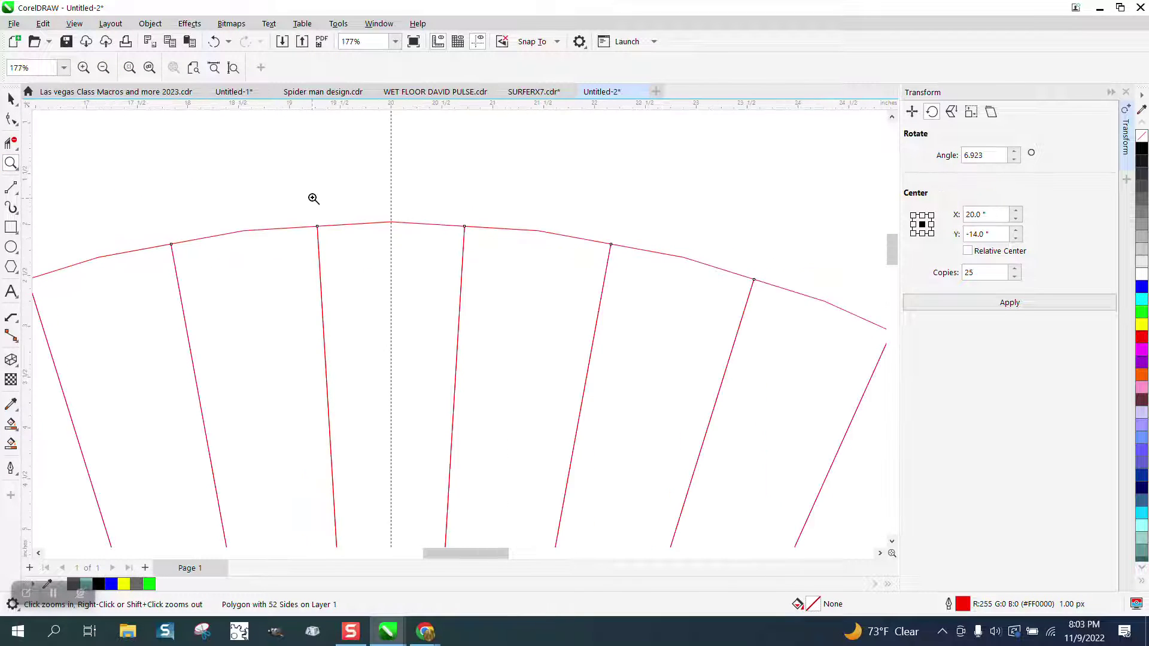
pyautogui.scroll(-4, 319, 195)
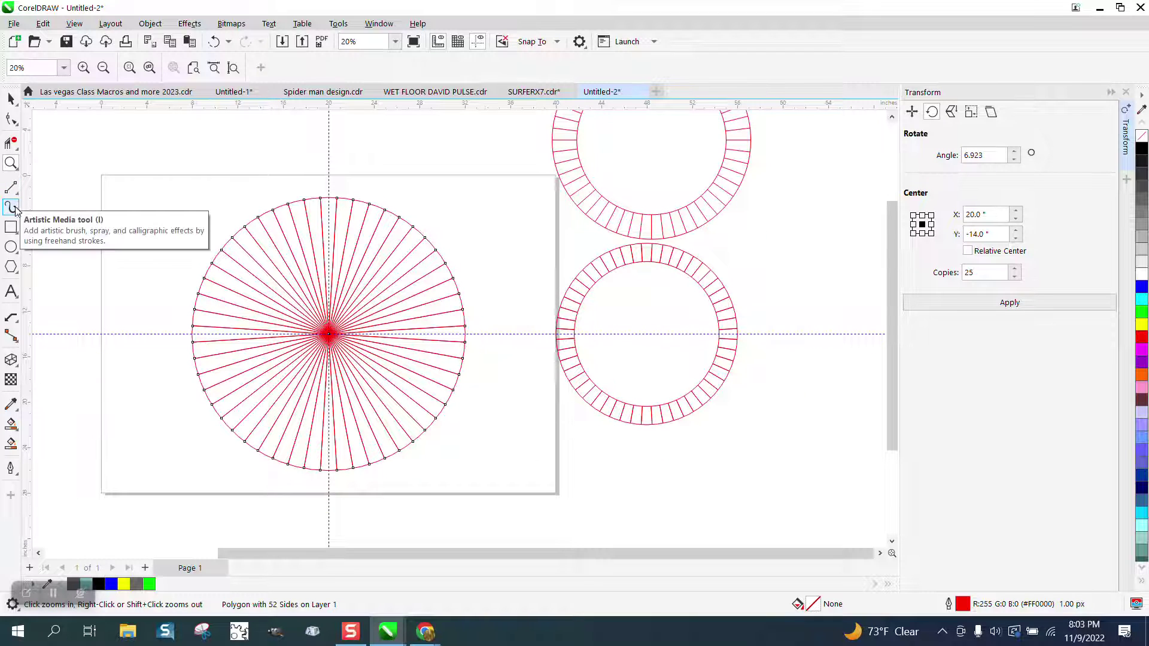
pyautogui.click(11, 247)
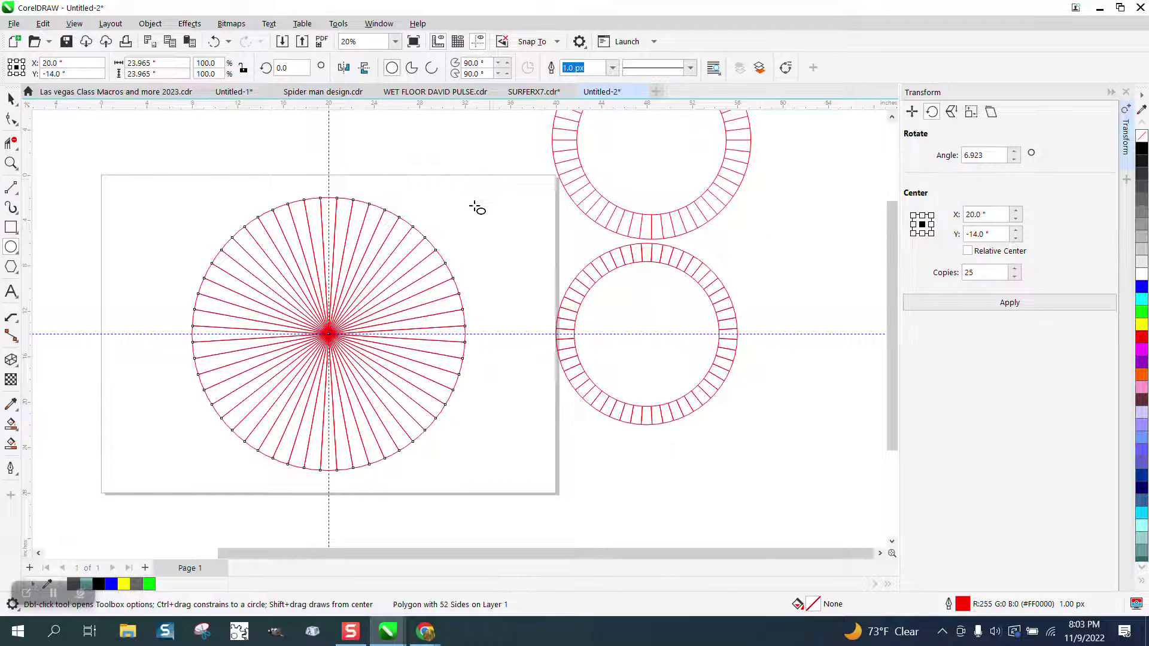
# Draw a circle centred on the page and scale it to about 95%.
pyautogui.moveTo(490, 180); pyautogui.dragTo(290, 400)
pyautogui.press('p')
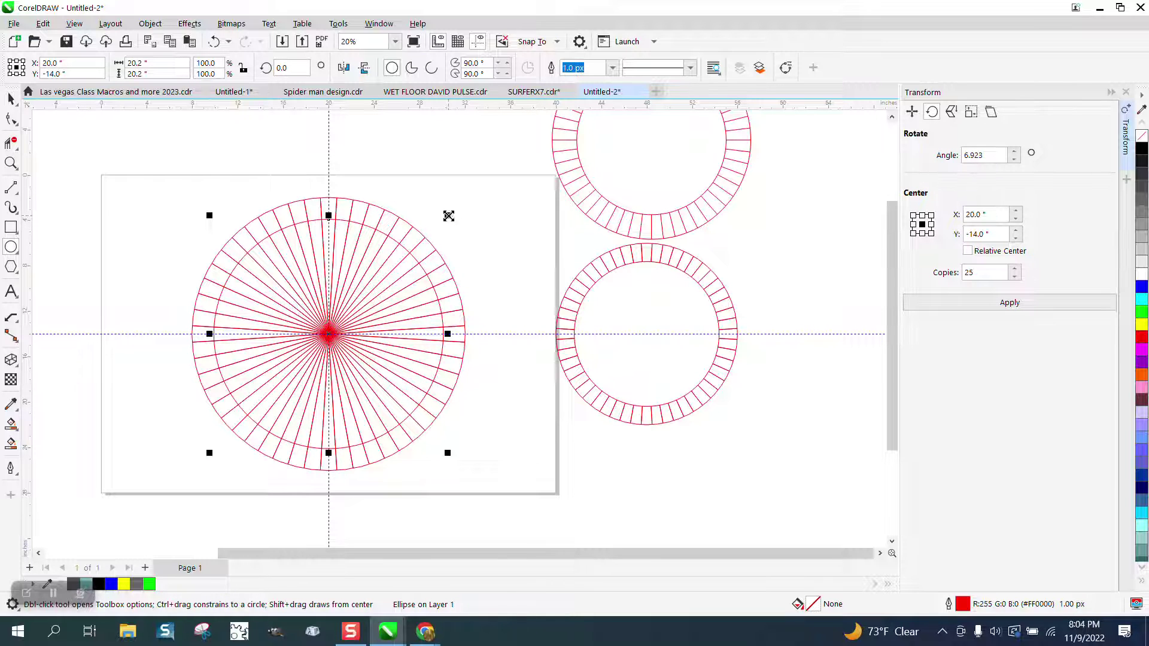
pyautogui.moveTo(448, 216); pyautogui.dragTo(482, 200)
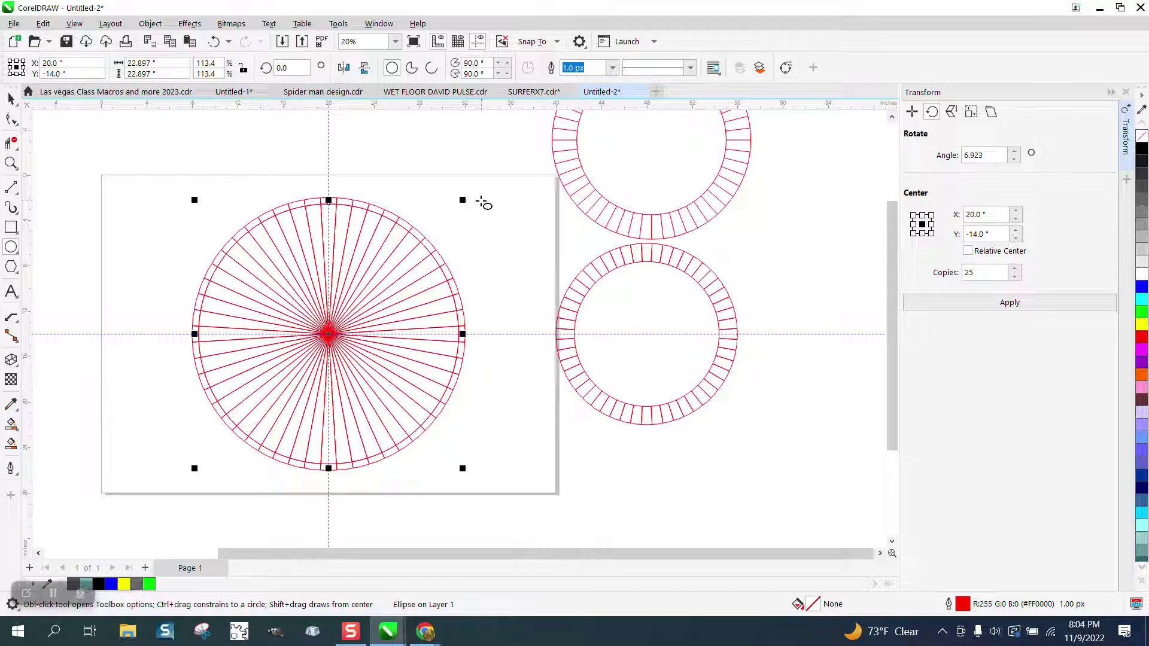
pyautogui.moveTo(461, 198); pyautogui.dragTo(441, 222)
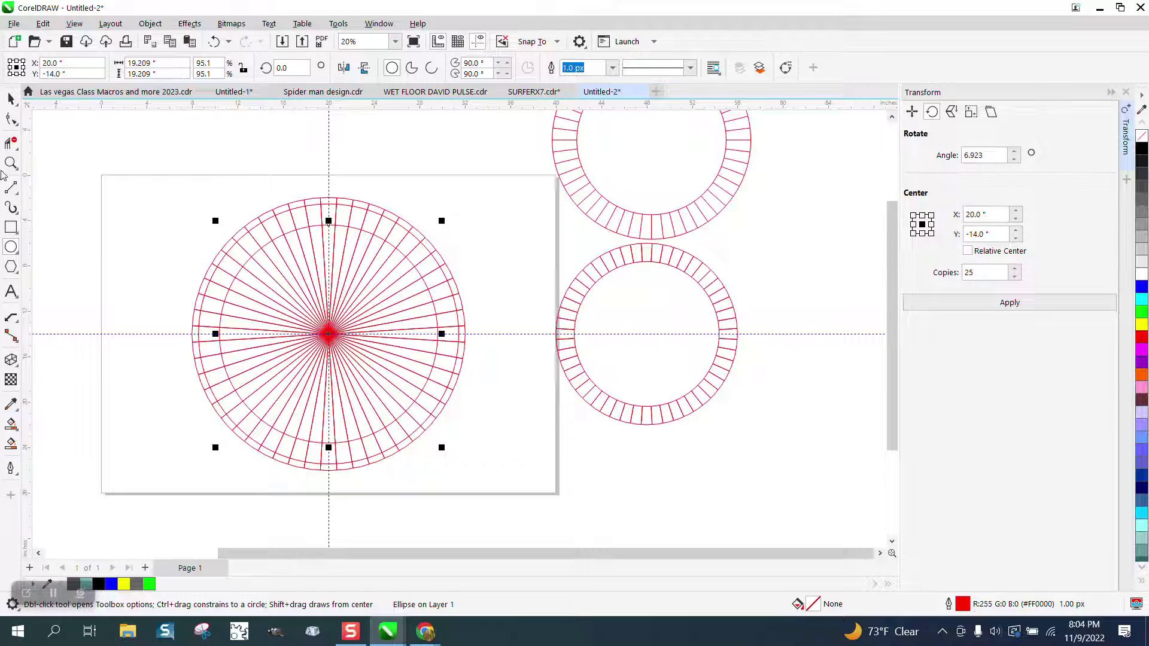
# Trim away the spoke parts inside the circle with Virtual Segment Delete.
pyautogui.click(10, 142)
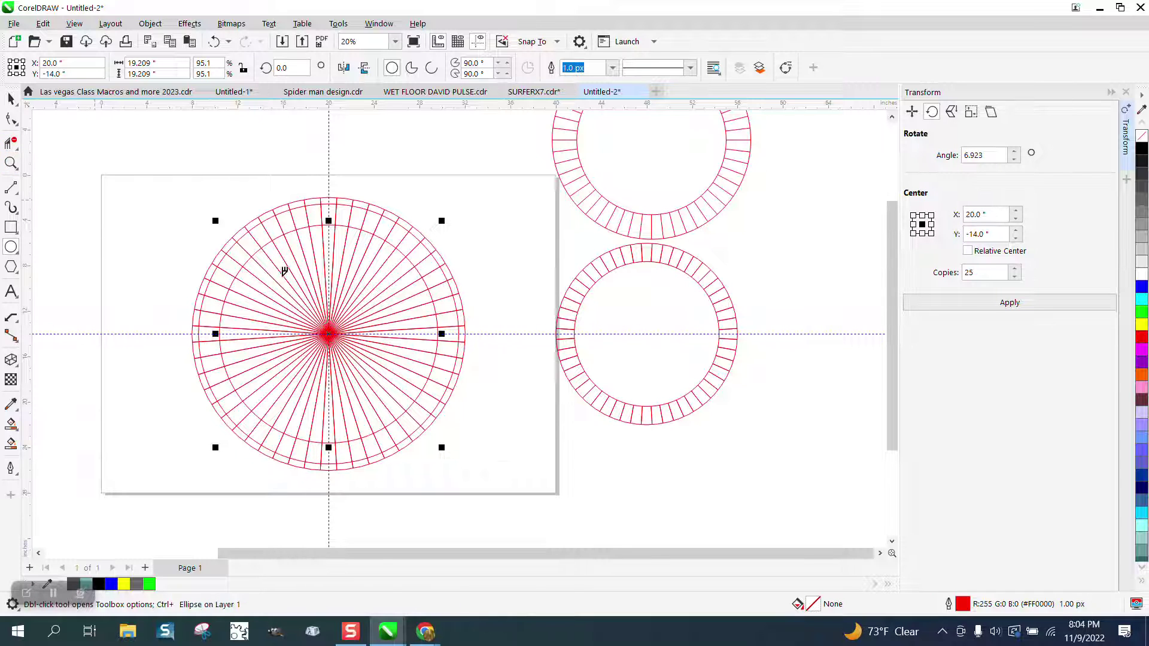
pyautogui.moveTo(309, 358); pyautogui.dragTo(398, 377)
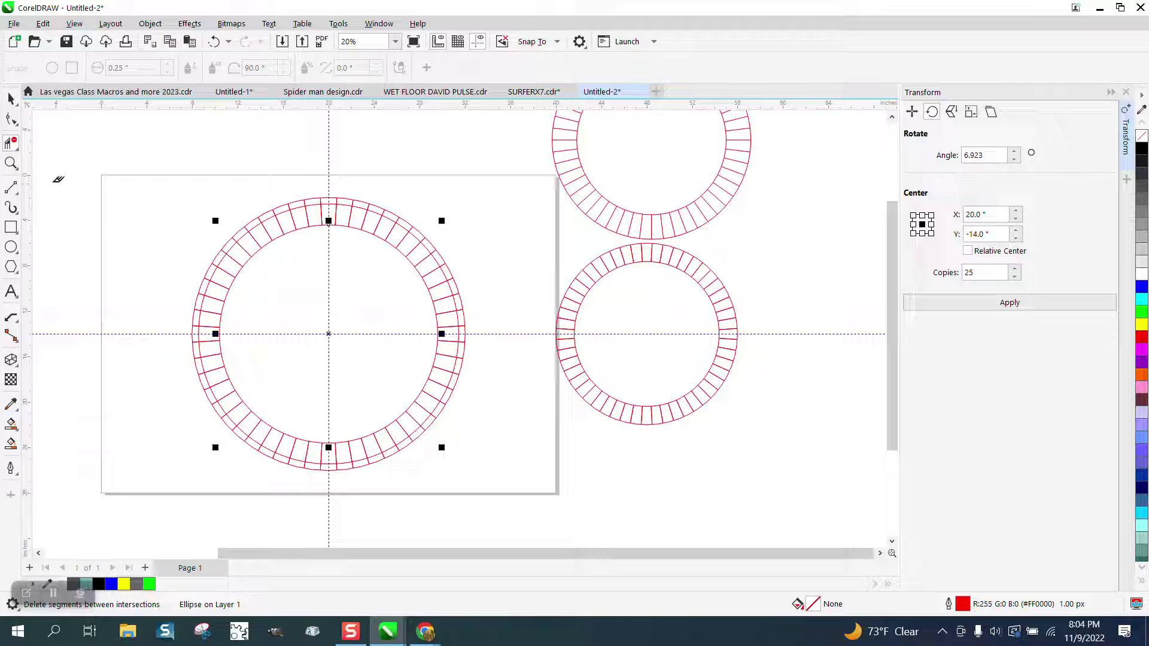
pyautogui.click(10, 98)
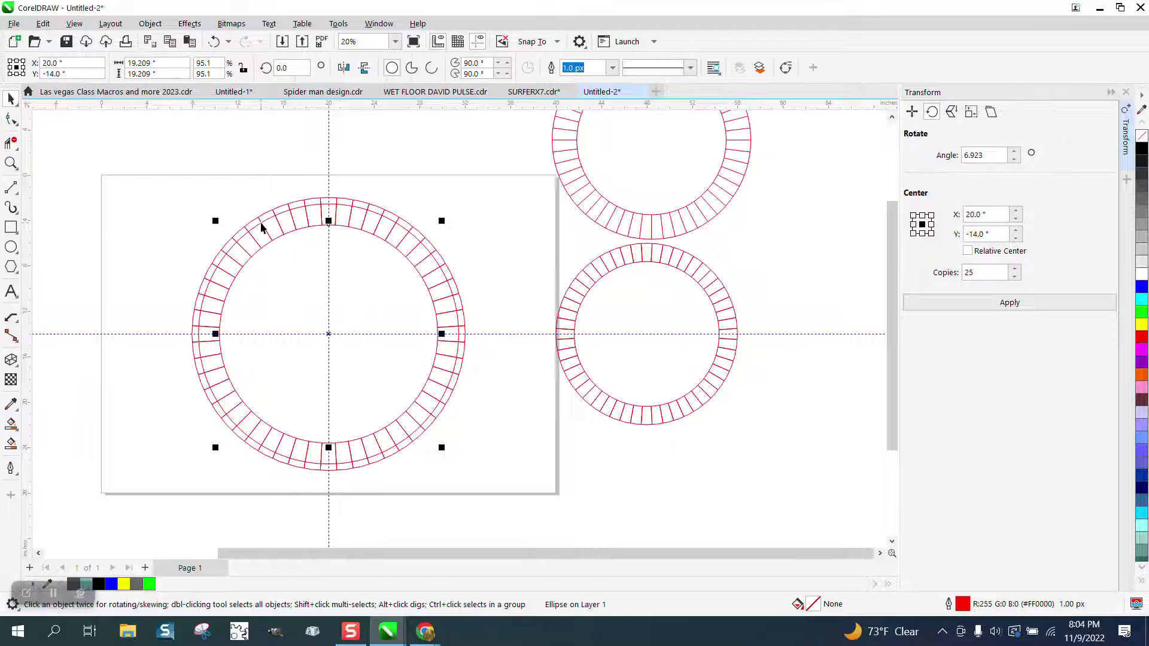
# Marquee-select the ring's four objects and group them via Object > Group.
pyautogui.scroll(-2, 304, 239)
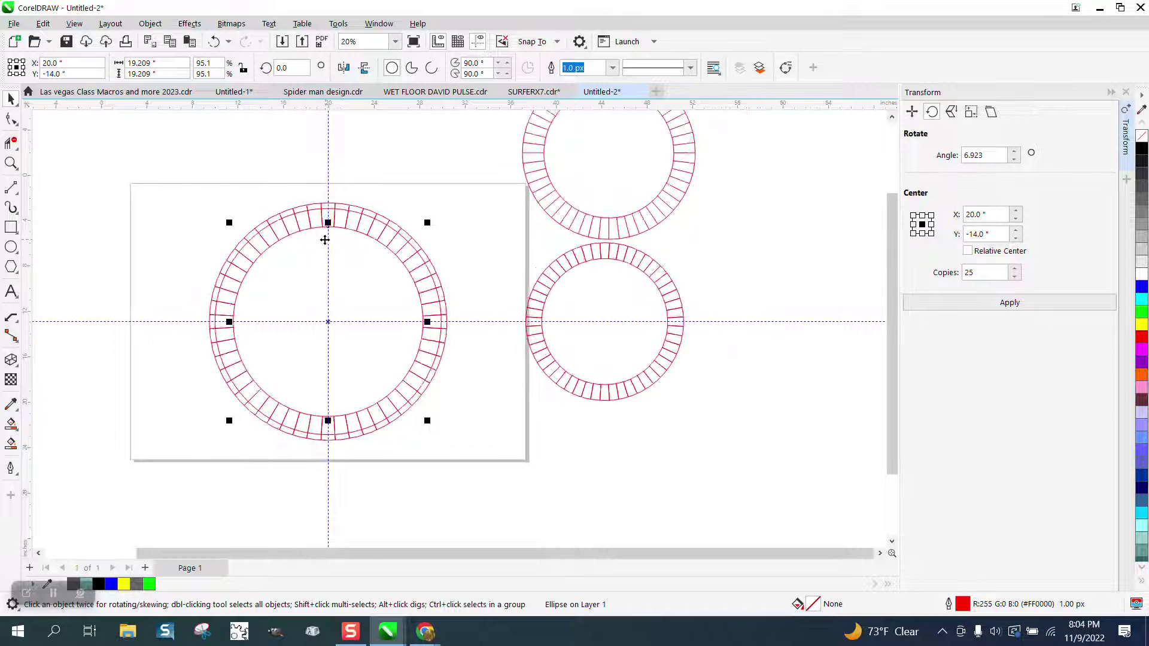
pyautogui.moveTo(214, 199); pyautogui.dragTo(476, 417)
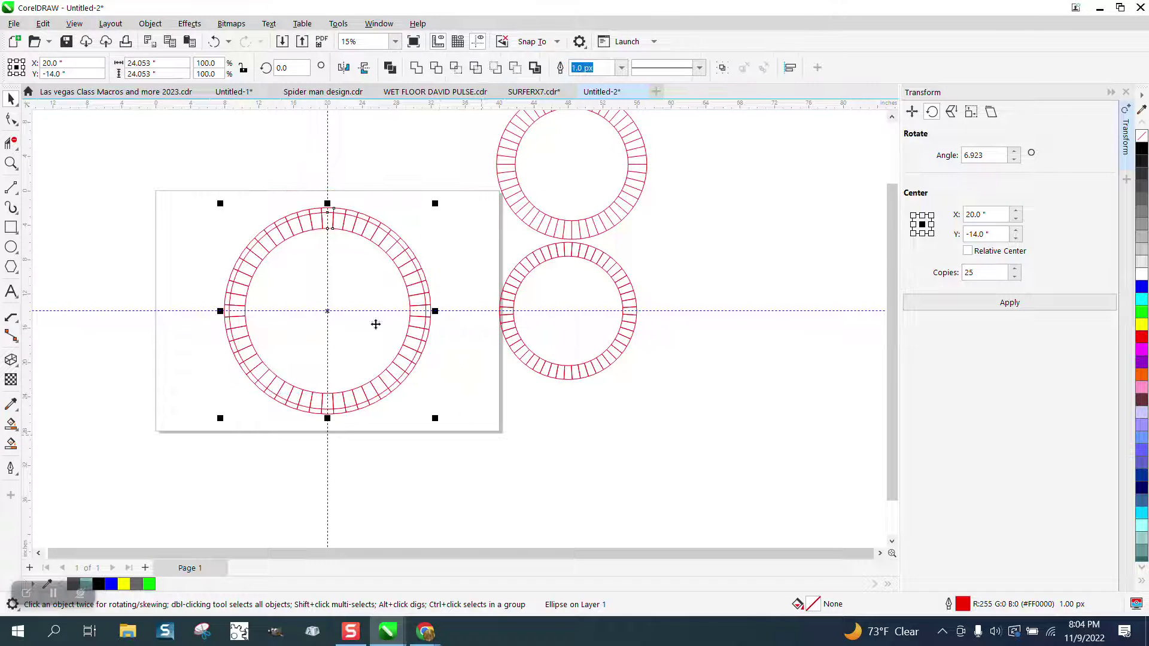
pyautogui.click(150, 23)
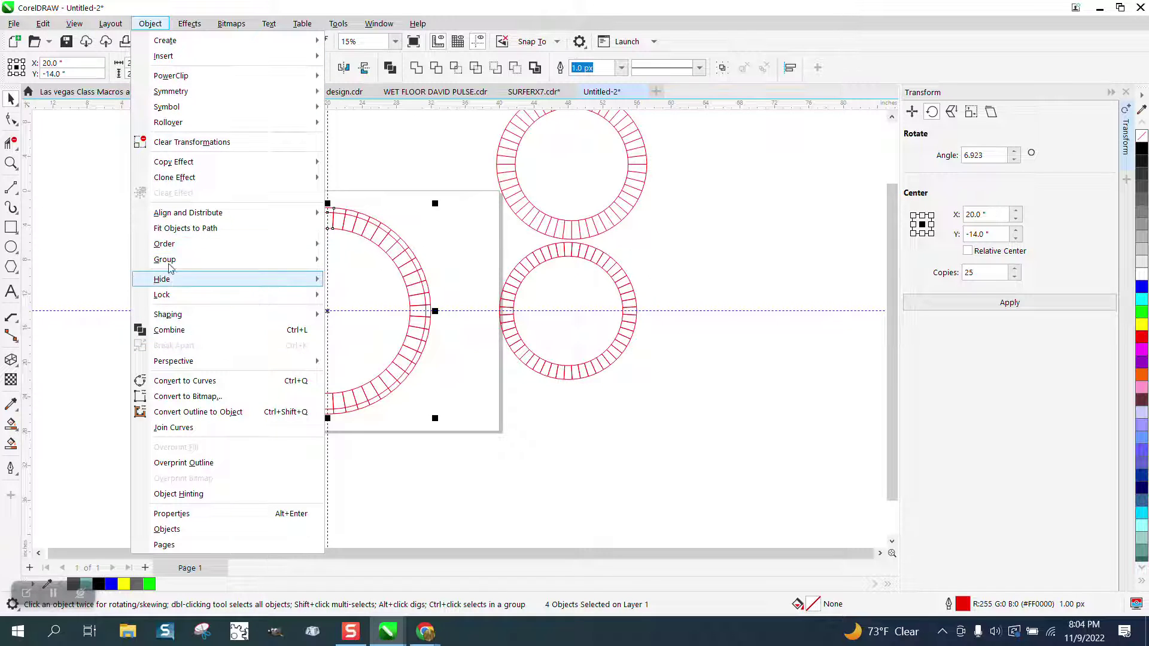
pyautogui.moveTo(169, 260)
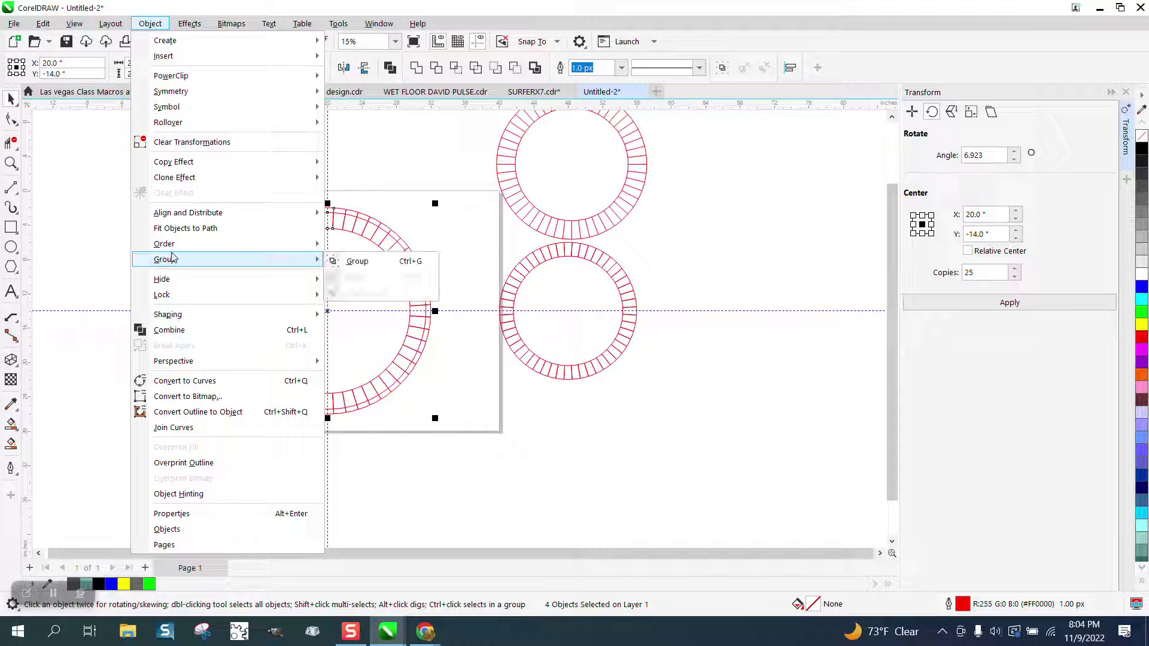
pyautogui.click(355, 264)
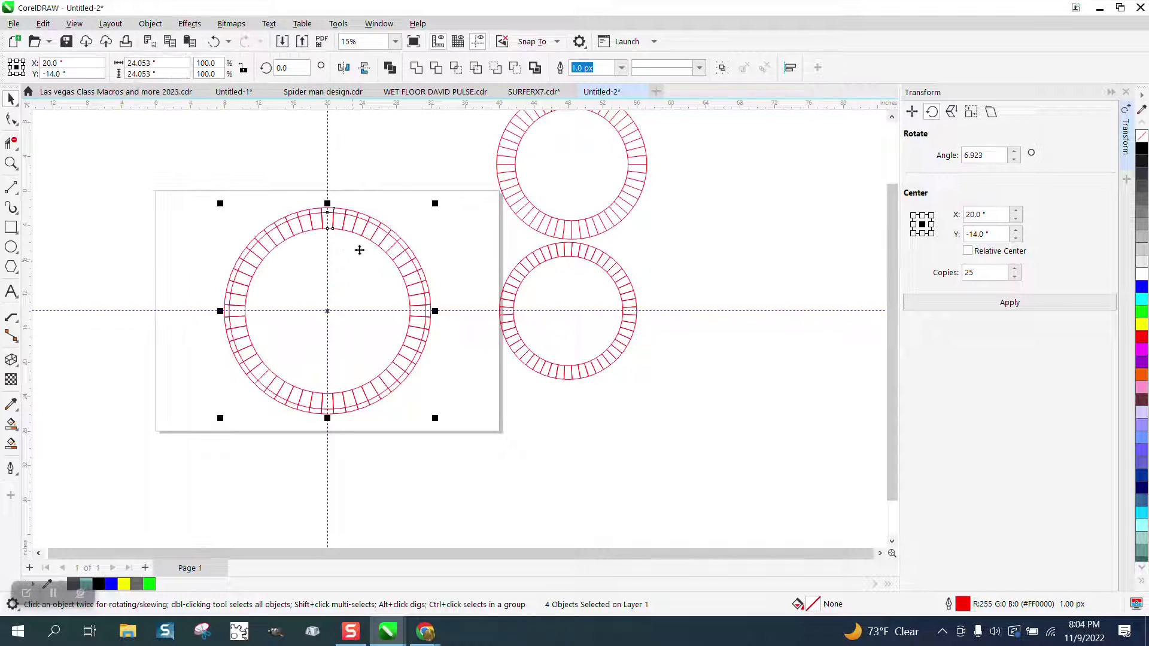
pyautogui.click(10, 163)
# Smart Fill the top ring segment and a run of segments down the left side blue.
pyautogui.click(267, 277)
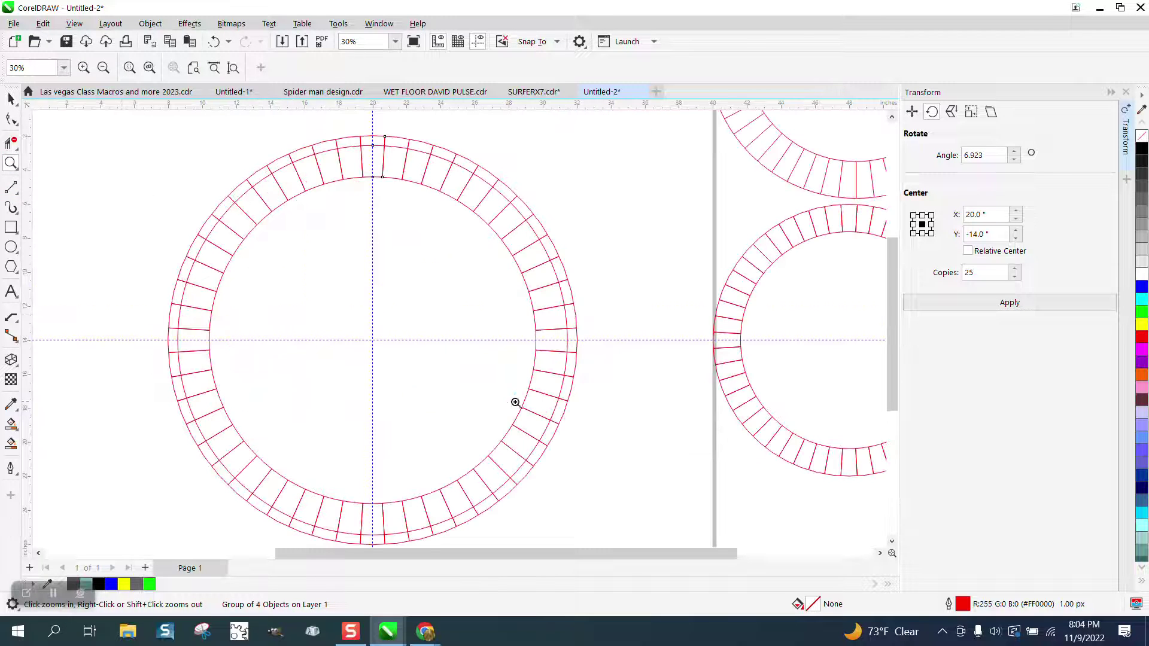
pyautogui.click(11, 443)
pyautogui.click(373, 169)
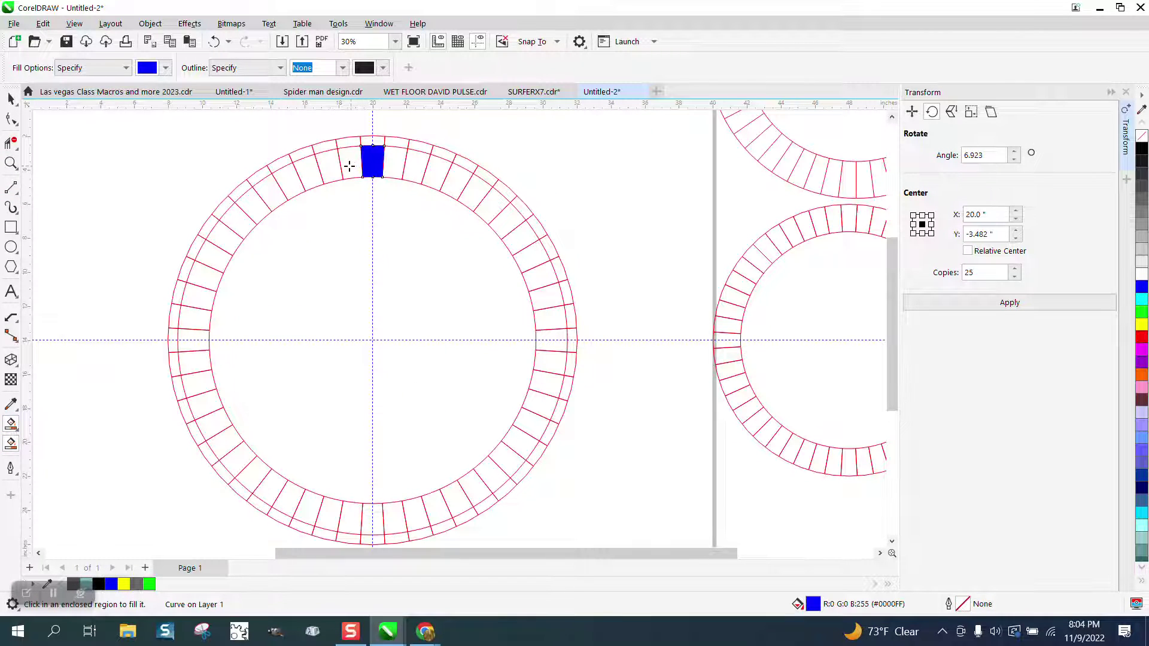
pyautogui.click(350, 166)
pyautogui.click(325, 174)
pyautogui.click(302, 180)
pyautogui.click(282, 187)
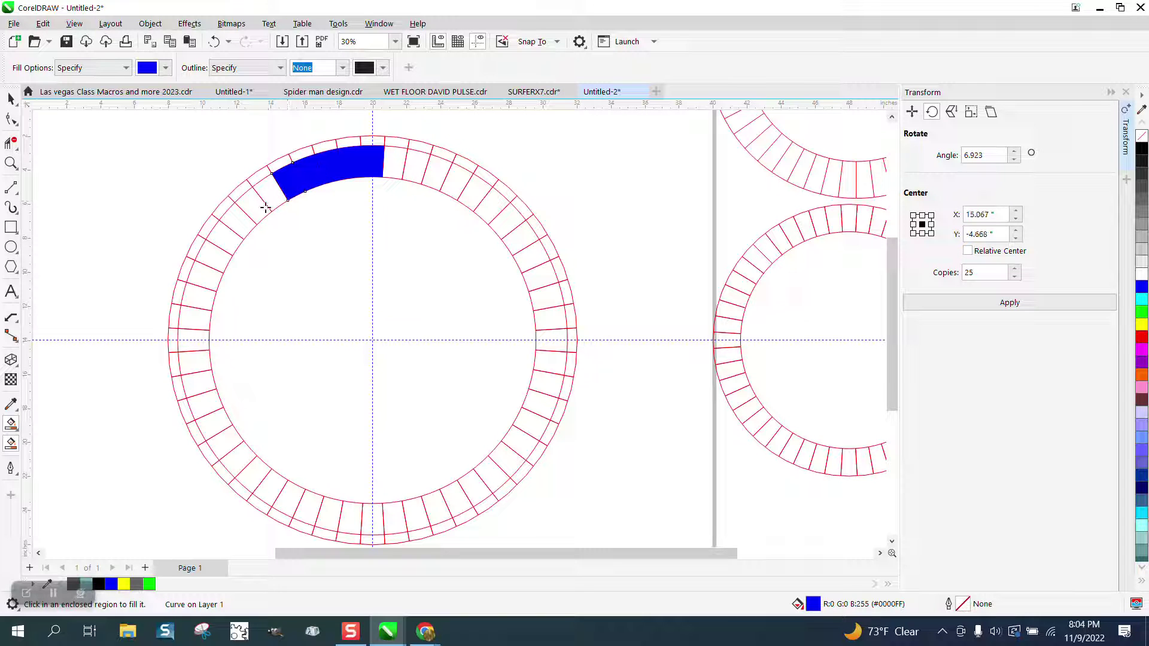
pyautogui.click(266, 208)
pyautogui.click(247, 218)
pyautogui.click(233, 234)
pyautogui.click(219, 249)
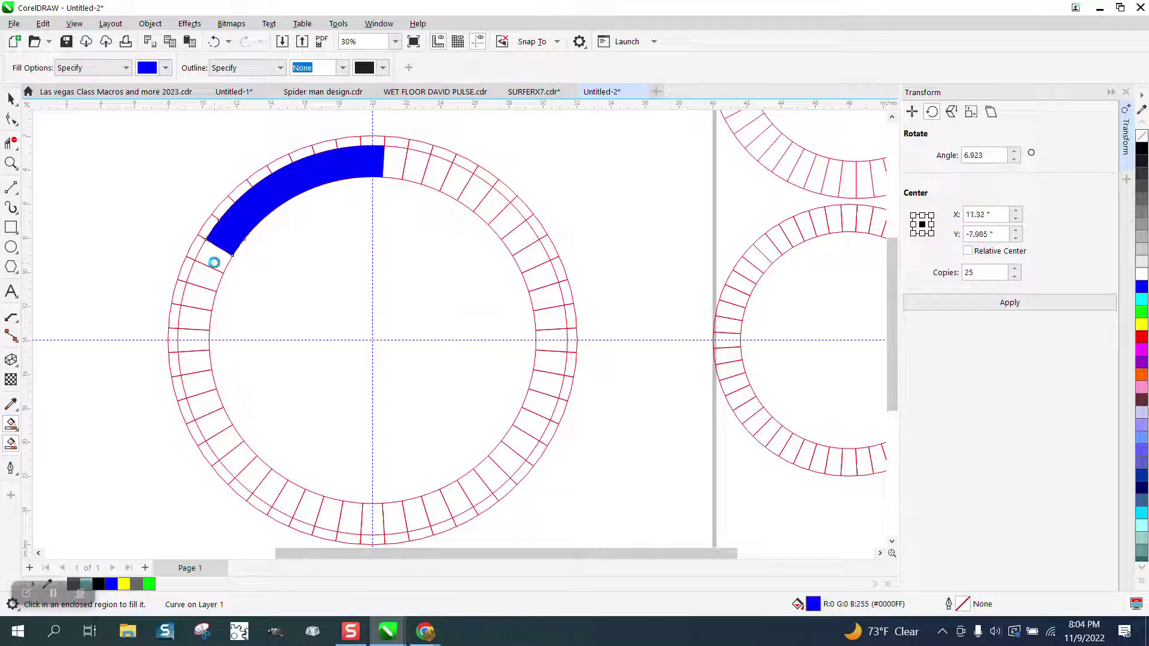
pyautogui.click(214, 262)
pyautogui.click(207, 280)
pyautogui.click(202, 296)
pyautogui.click(200, 315)
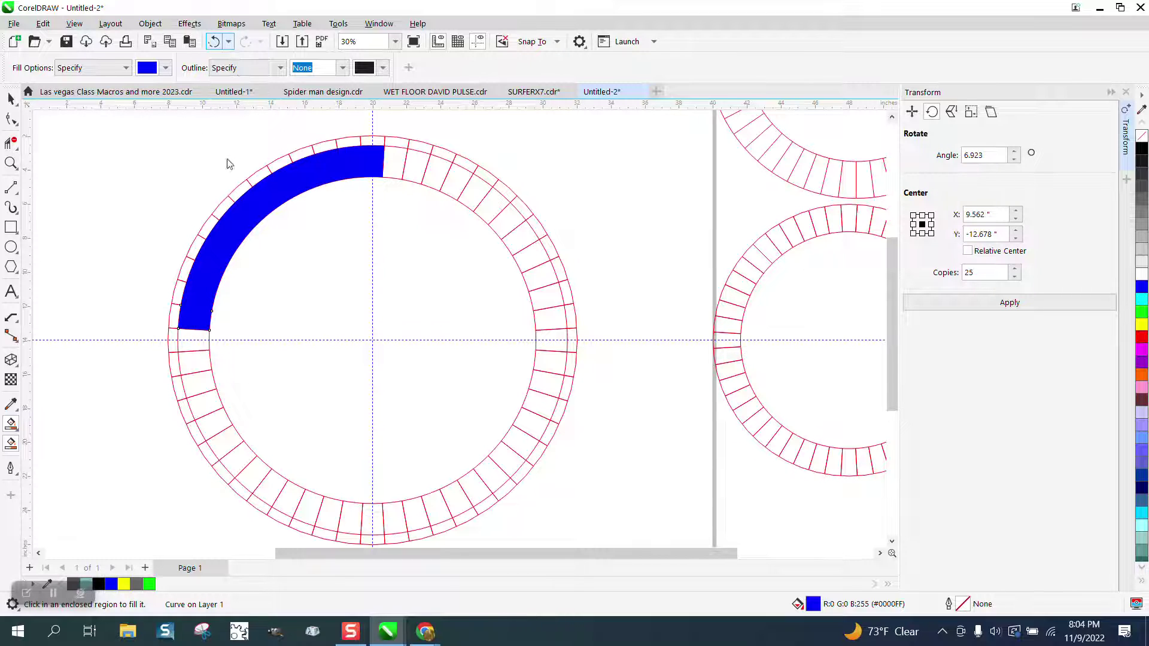
# Undo the last three fills and select the extra blue pieces on the upper left.
pyautogui.click(215, 43)
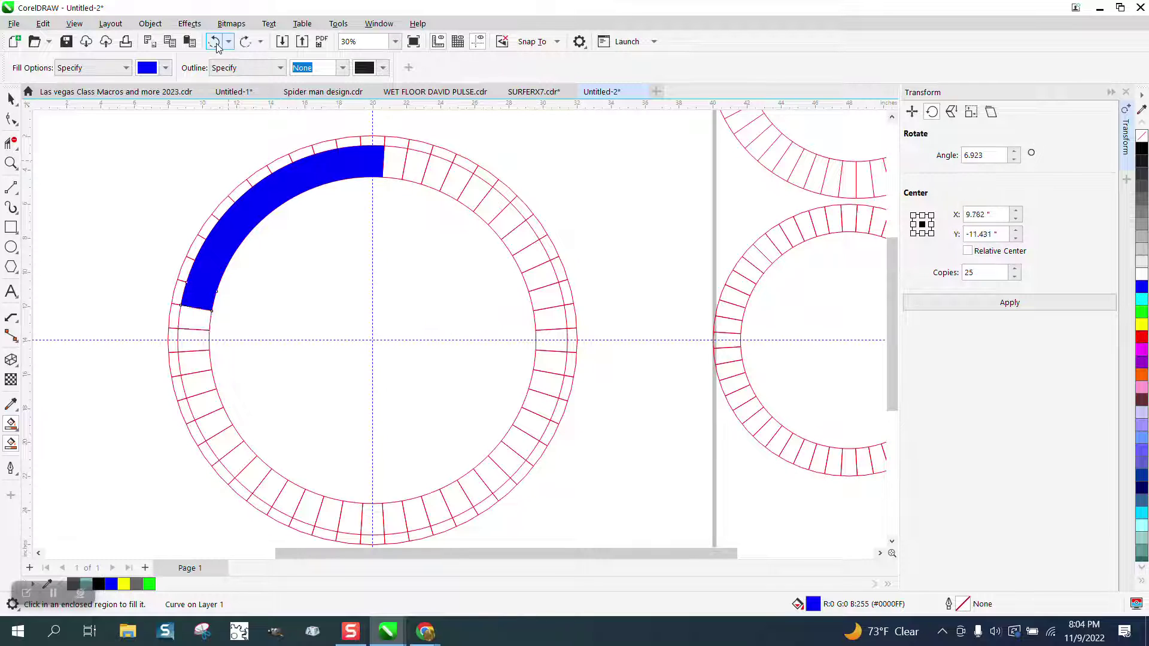
pyautogui.click(215, 42)
pyautogui.click(215, 43)
pyautogui.click(12, 100)
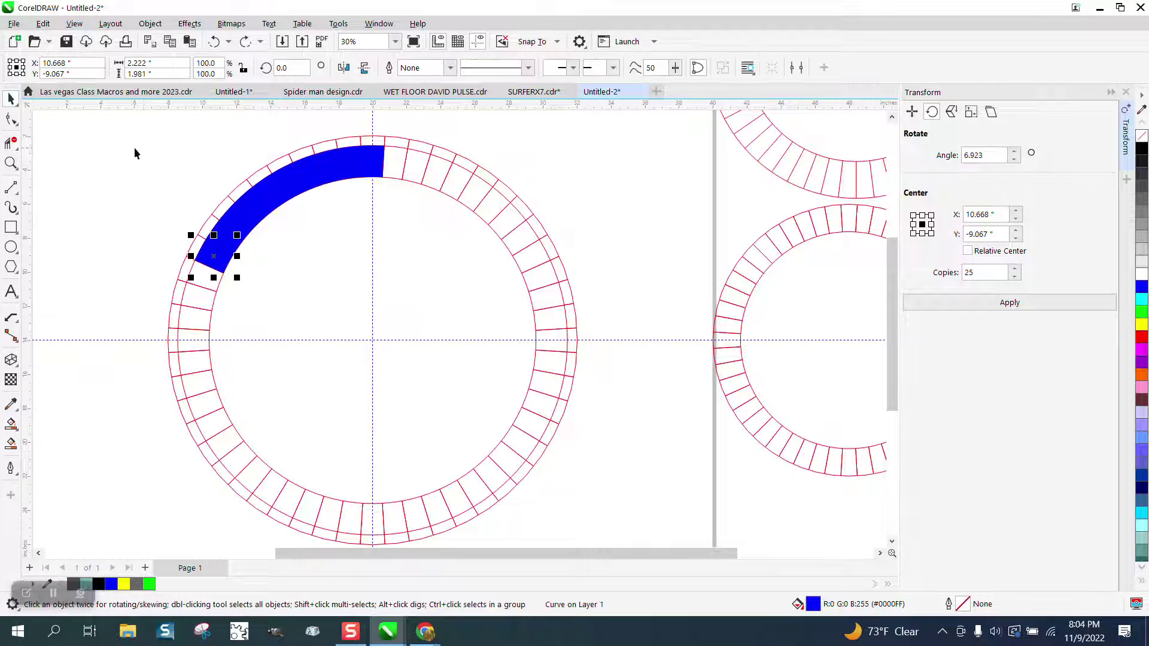
pyautogui.moveTo(145, 144); pyautogui.dragTo(355, 261)
# Delete the extra blue pieces, keeping only the top blue segment selected.
pyautogui.press('Delete')
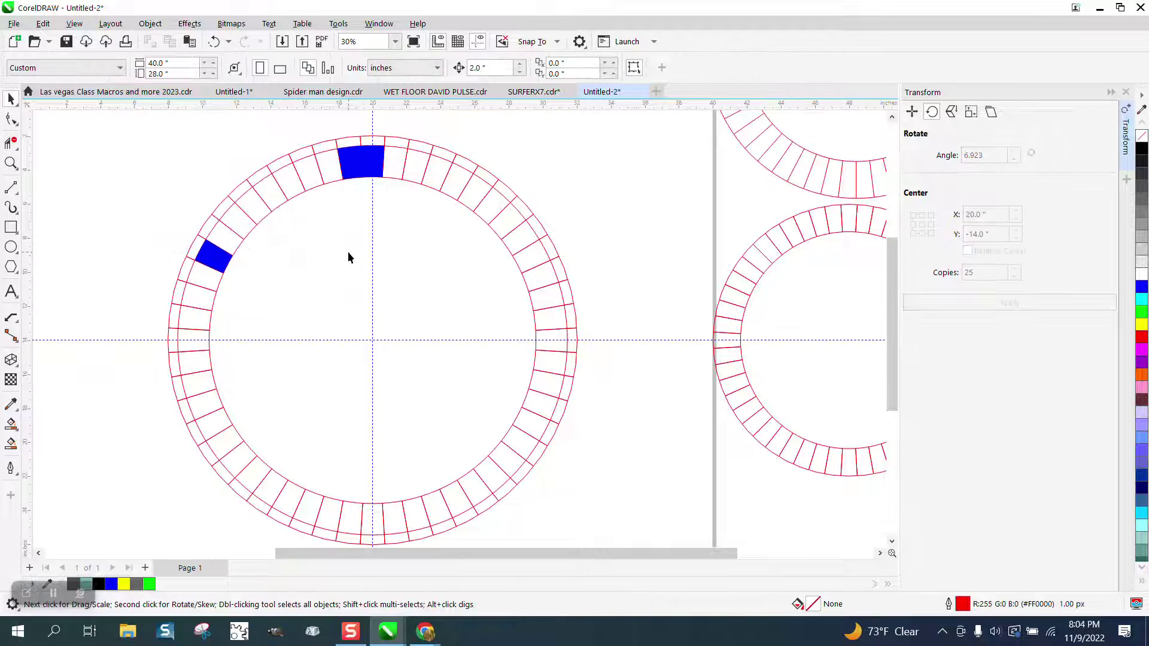
pyautogui.click(223, 263)
pyautogui.press('Delete')
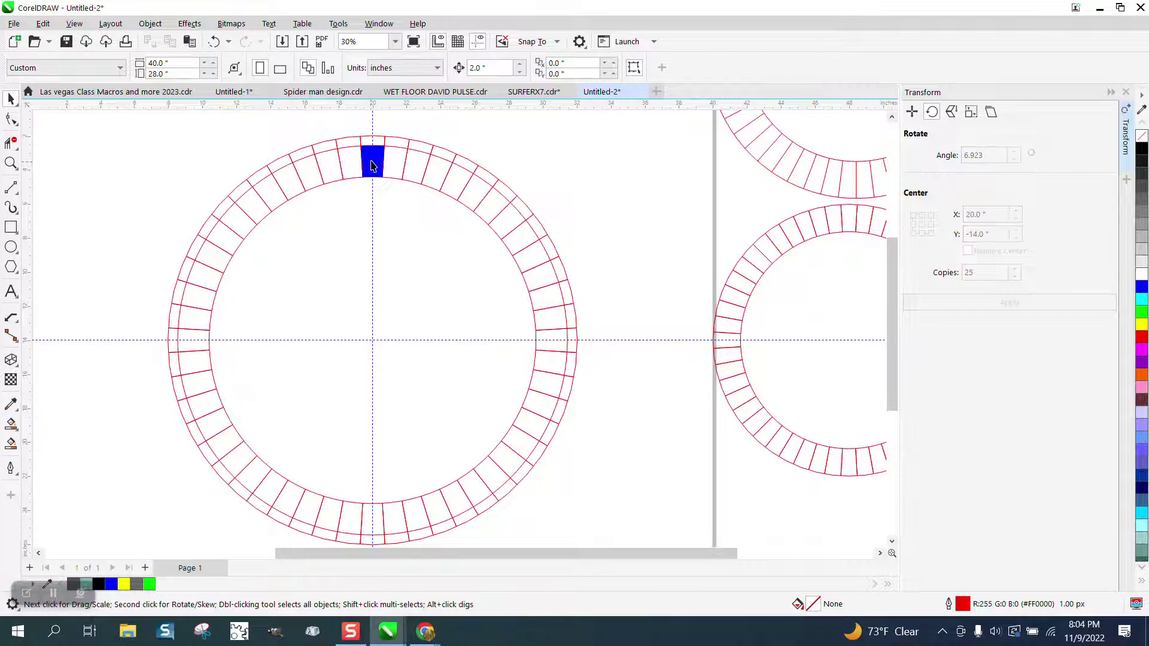
pyautogui.click(373, 161)
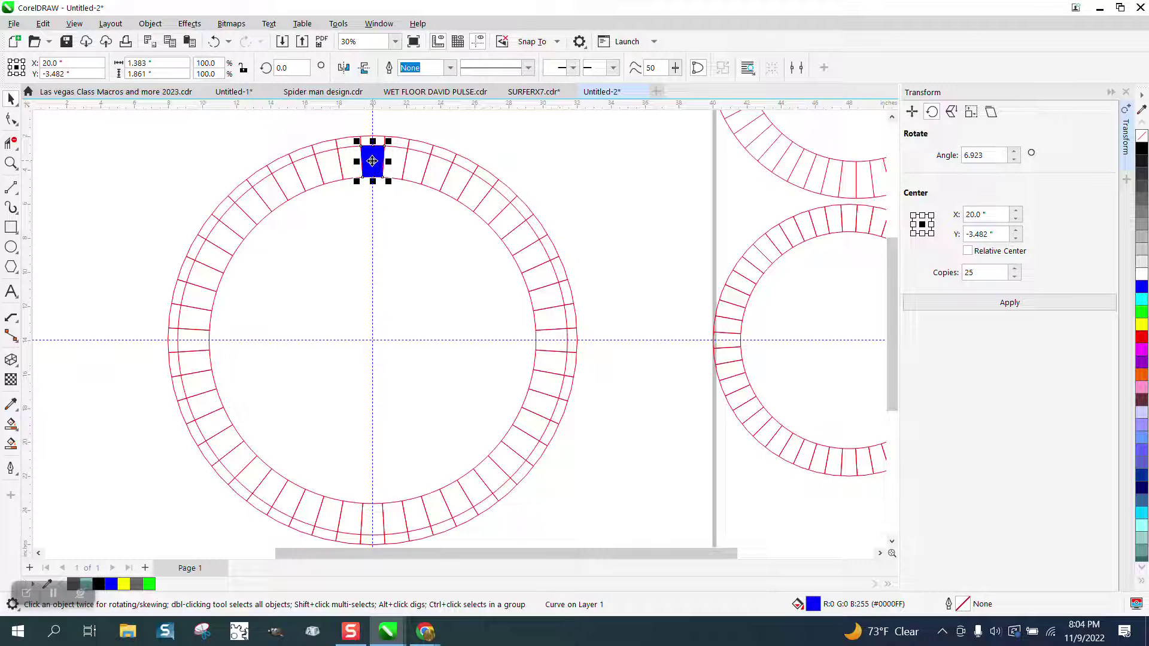
# Set the Rotate copies to 51 and drag the segment's rotation centre toward the ring centre.
pyautogui.moveTo(989, 272); pyautogui.dragTo(947, 273)
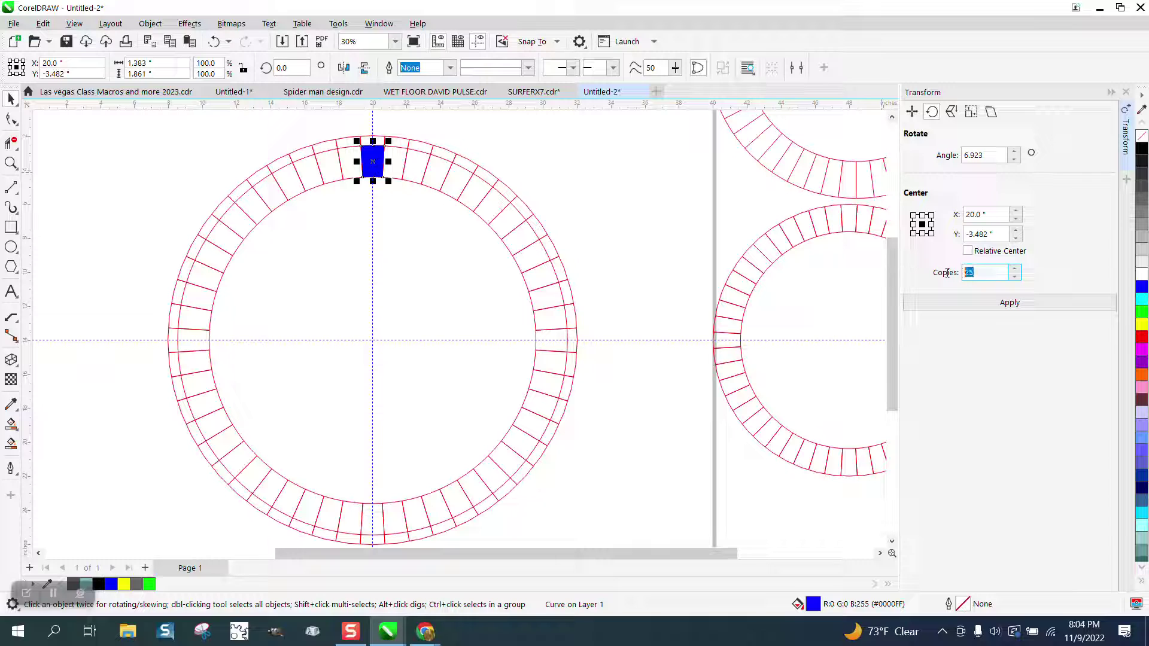
pyautogui.write('5')
pyautogui.click(372, 161)
pyautogui.moveTo(372, 161); pyautogui.dragTo(372, 340)
pyautogui.click(398, 171)
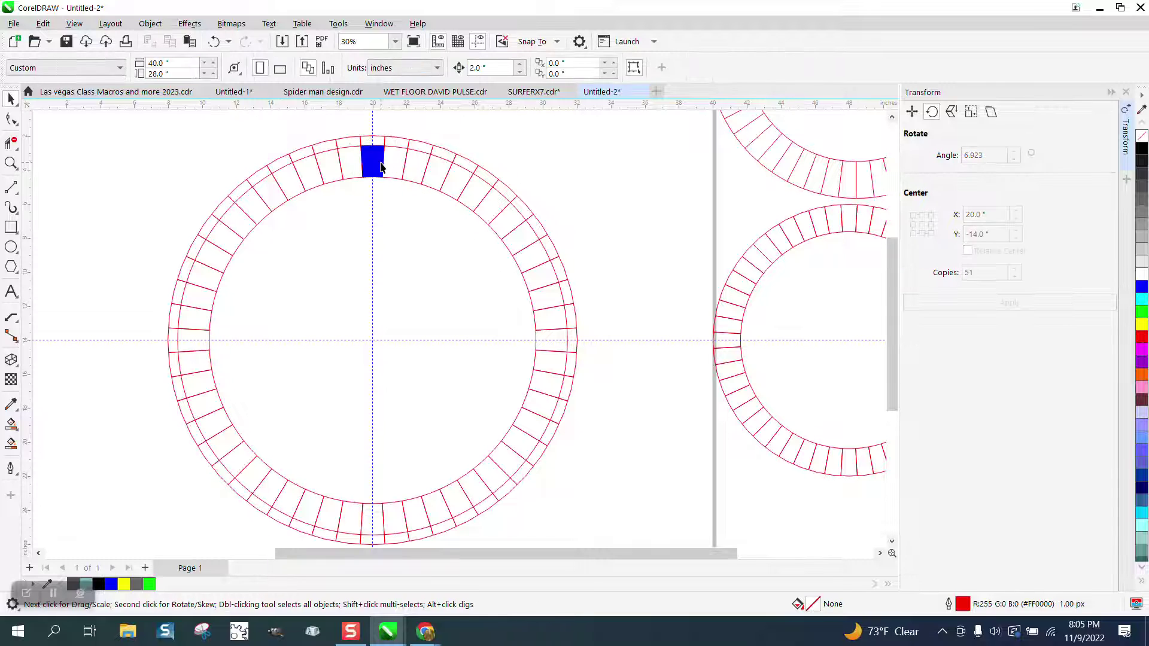
pyautogui.click(381, 167)
pyautogui.click(381, 167)
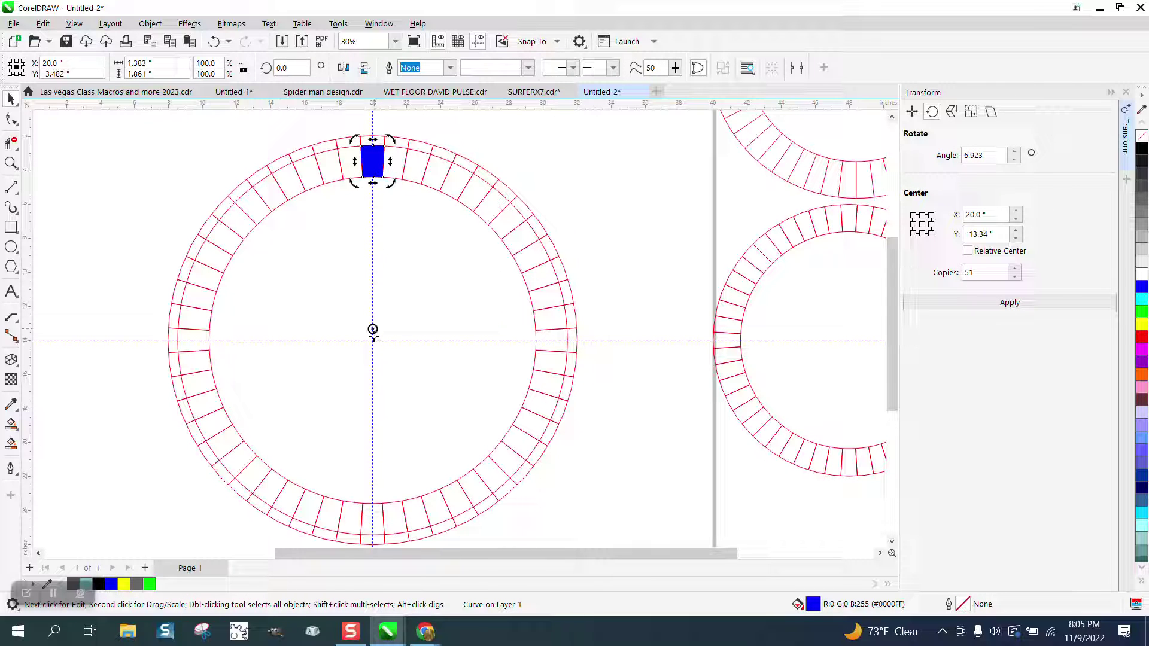
pyautogui.moveTo(373, 330); pyautogui.dragTo(372, 340)
# Pin the rotation centre on the ring centre and apply 51 rotated copies around the ring.
pyautogui.press('Escape')
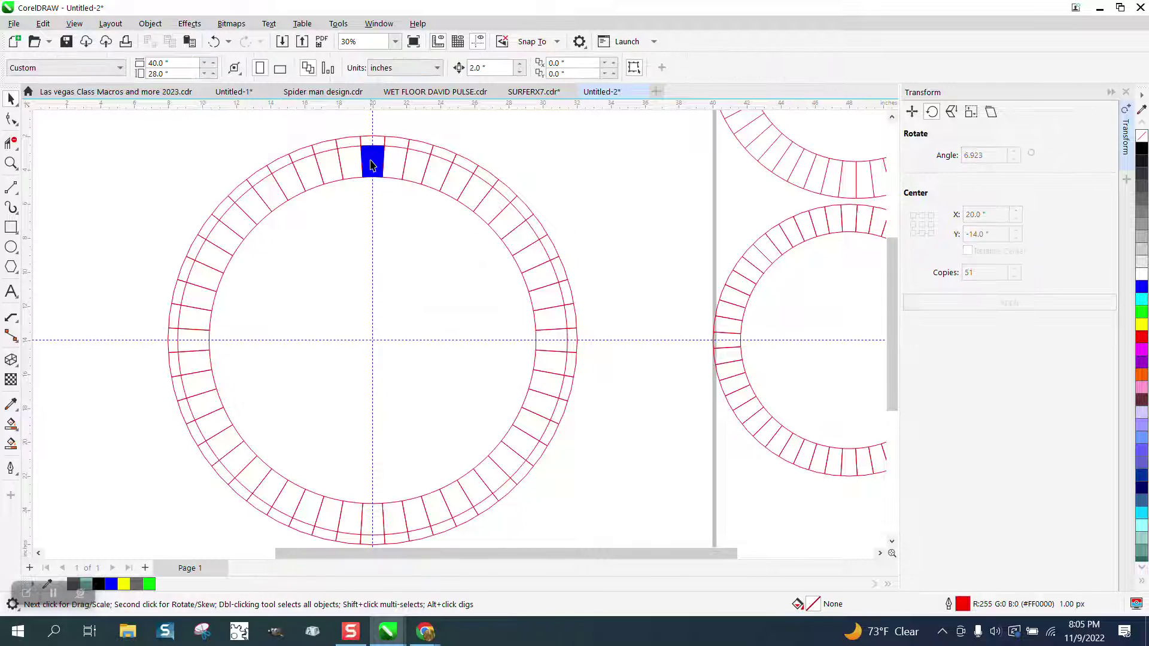
pyautogui.click(373, 164)
pyautogui.click(373, 163)
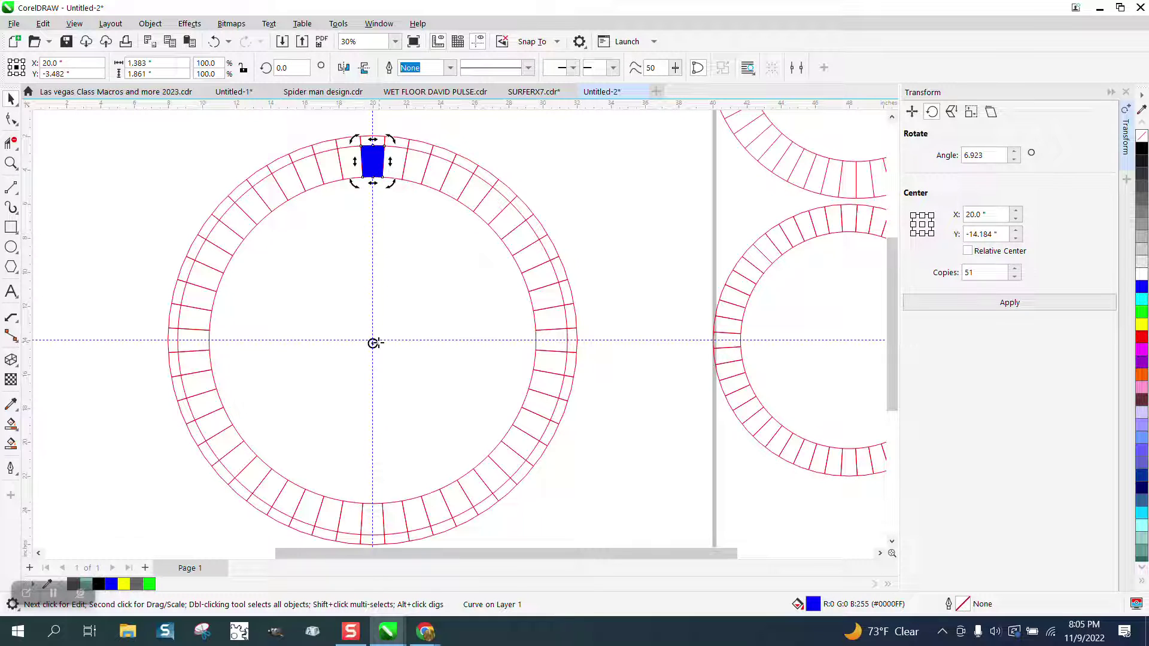
pyautogui.moveTo(373, 343)
pyautogui.mouseDown()
pyautogui.moveTo(465, 375)
pyautogui.moveTo(373, 340)
pyautogui.mouseUp()
pyautogui.click(1019, 309)
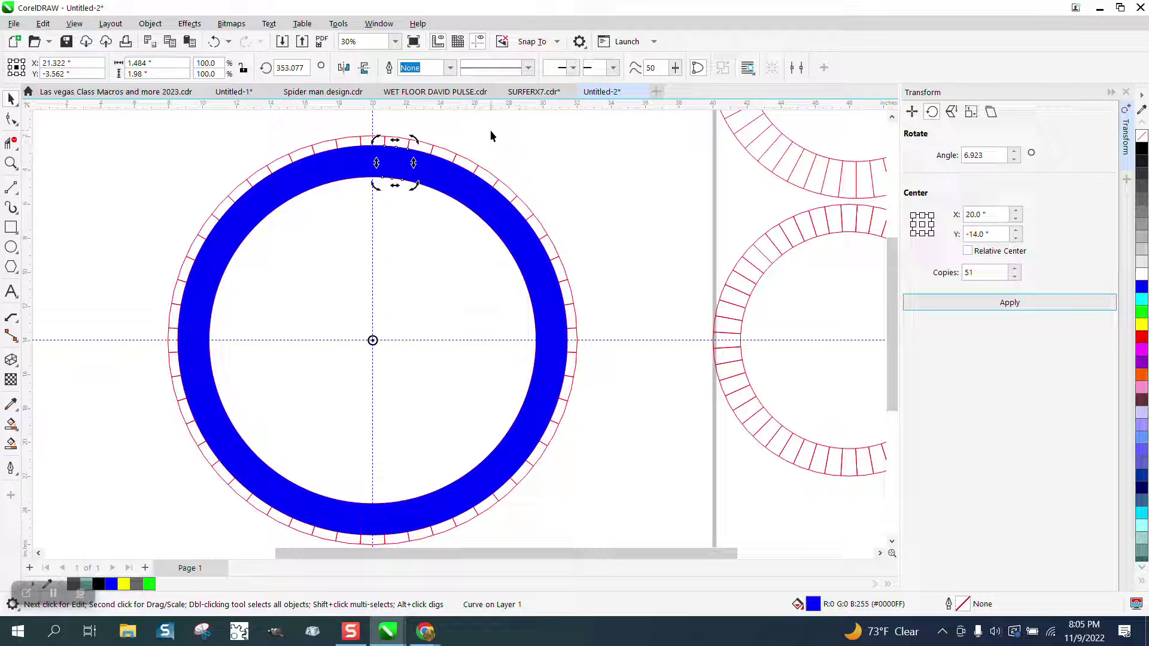
pyautogui.click(497, 161)
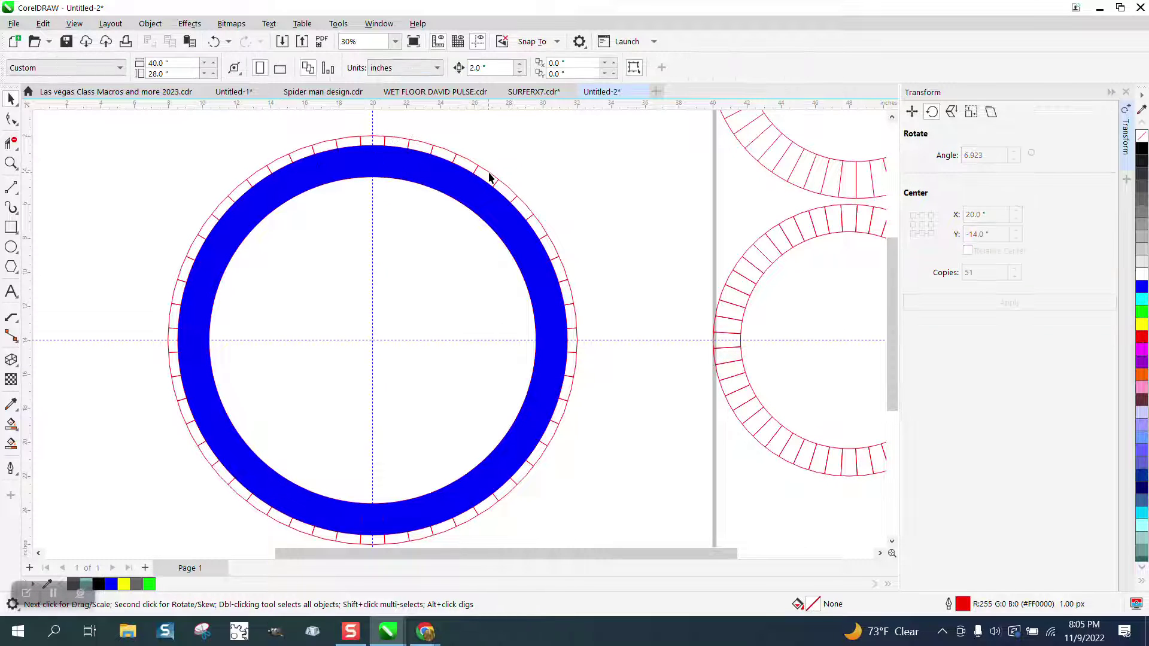
# Marquee-select the ring segments, then undo an accidental fill removal to restore the blue.
pyautogui.scroll(-2, 609, 147)
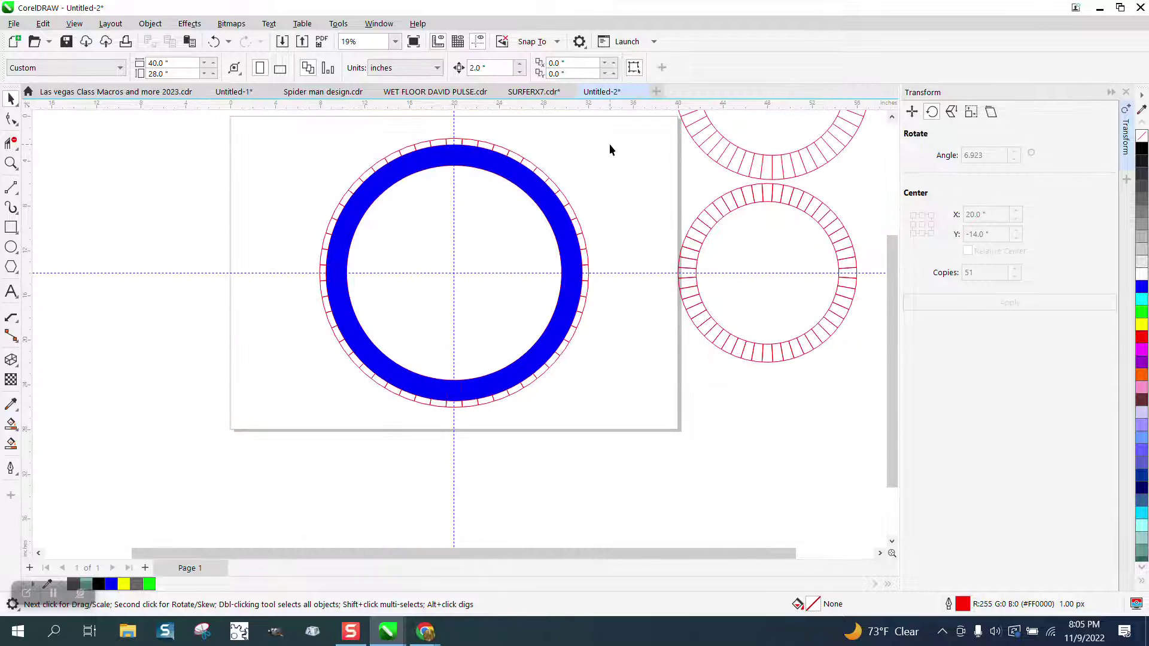
pyautogui.click(544, 173)
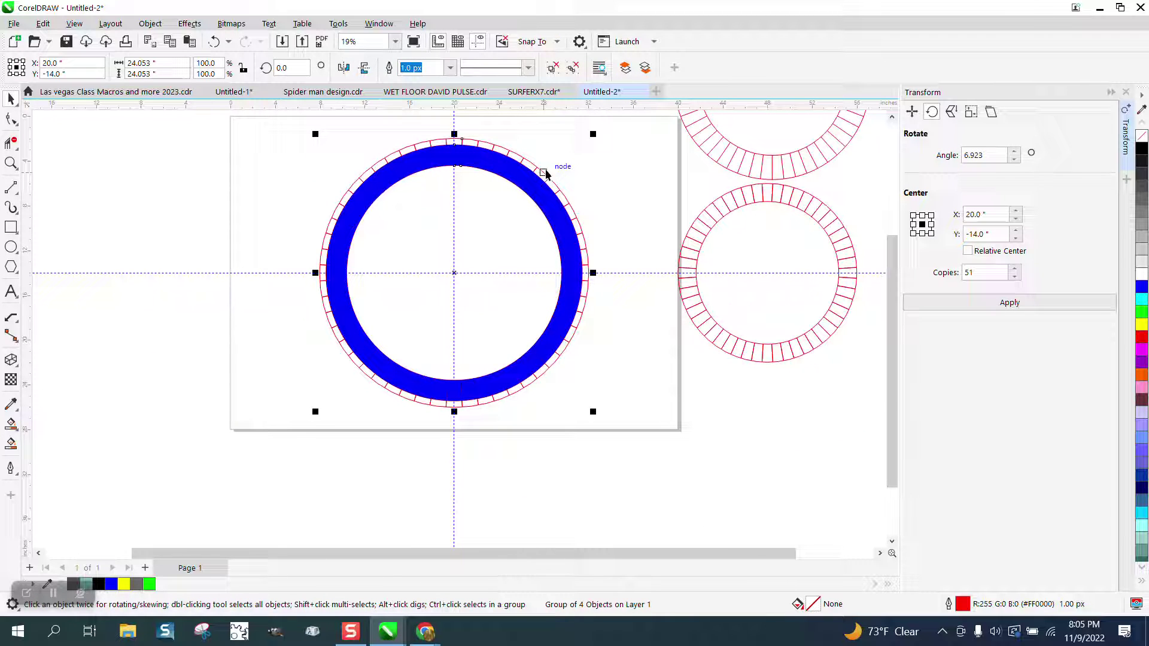
pyautogui.press('Escape')
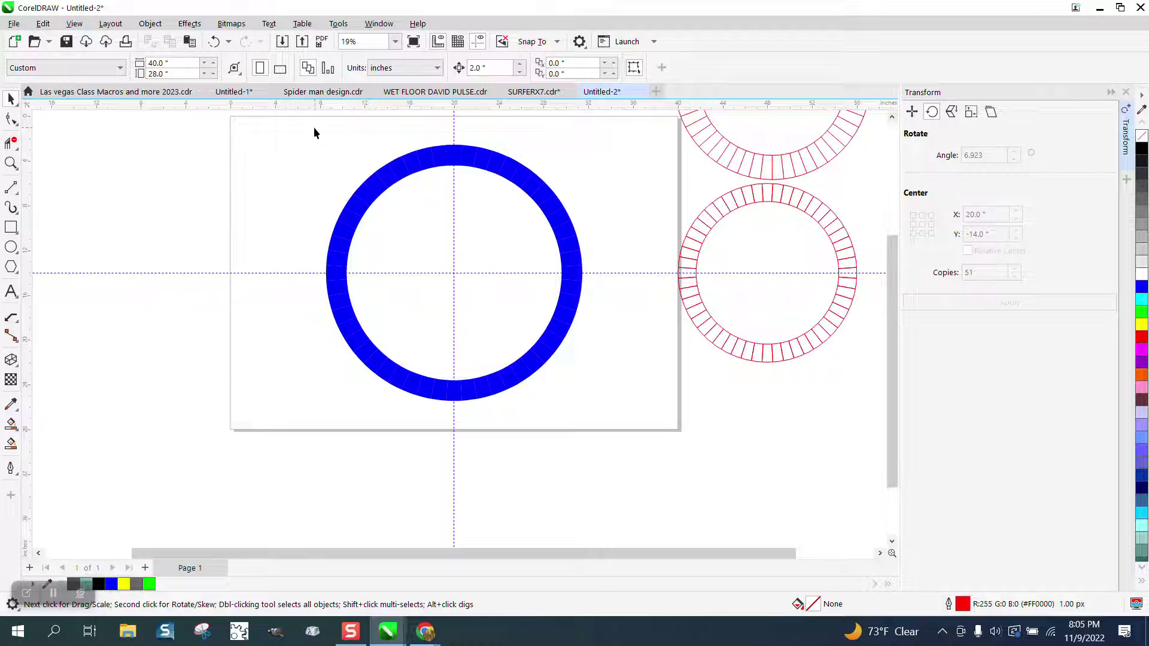
pyautogui.moveTo(313, 127); pyautogui.dragTo(629, 419)
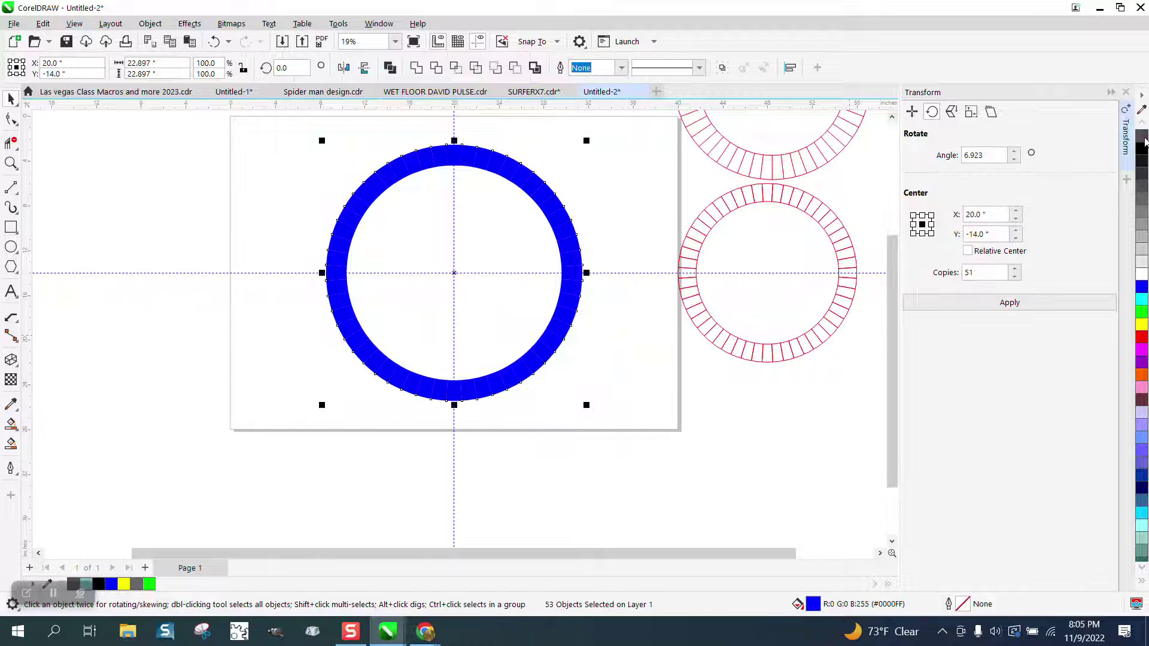
pyautogui.click(1143, 137)
pyautogui.rightClick(1143, 148)
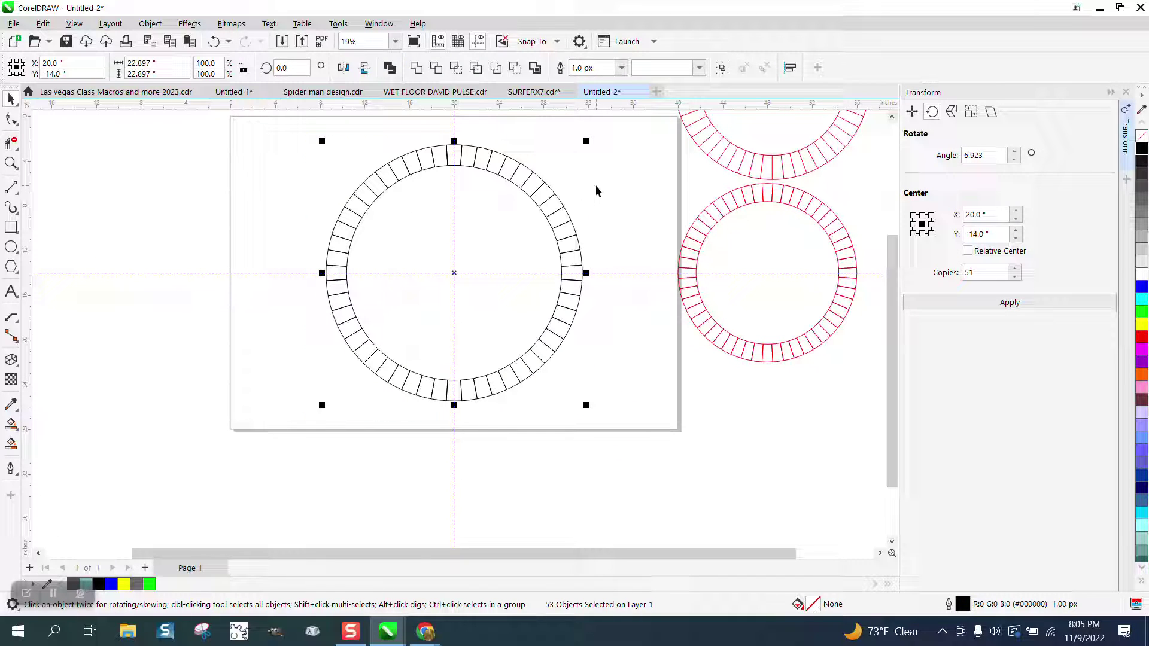
pyautogui.click(214, 41)
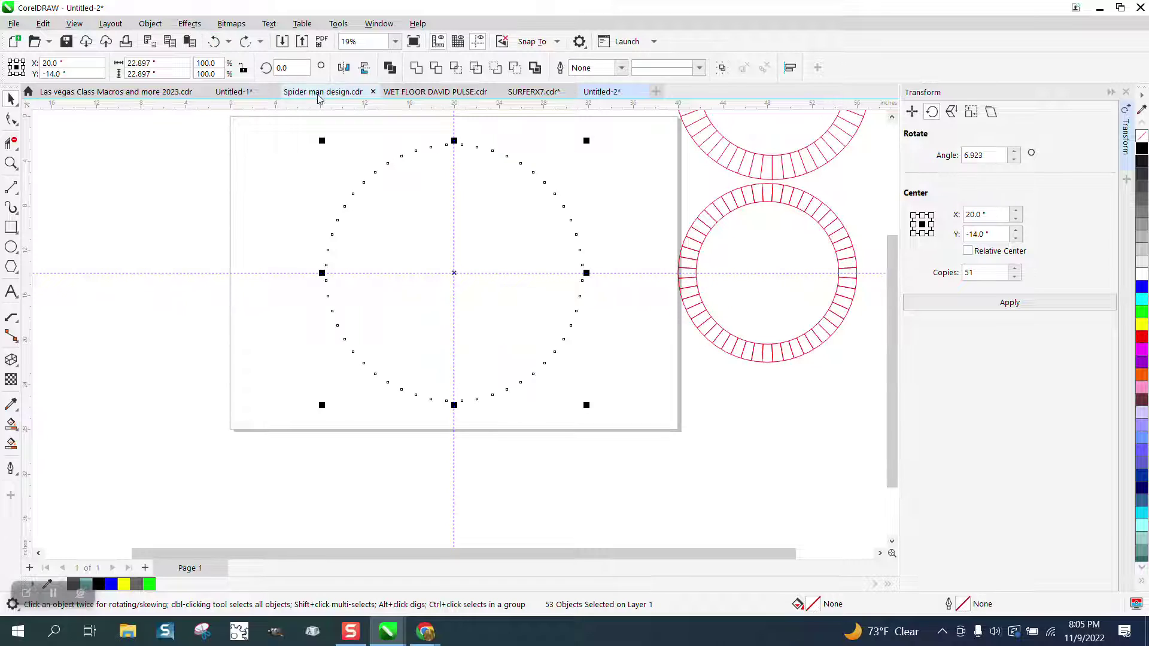
pyautogui.click(214, 41)
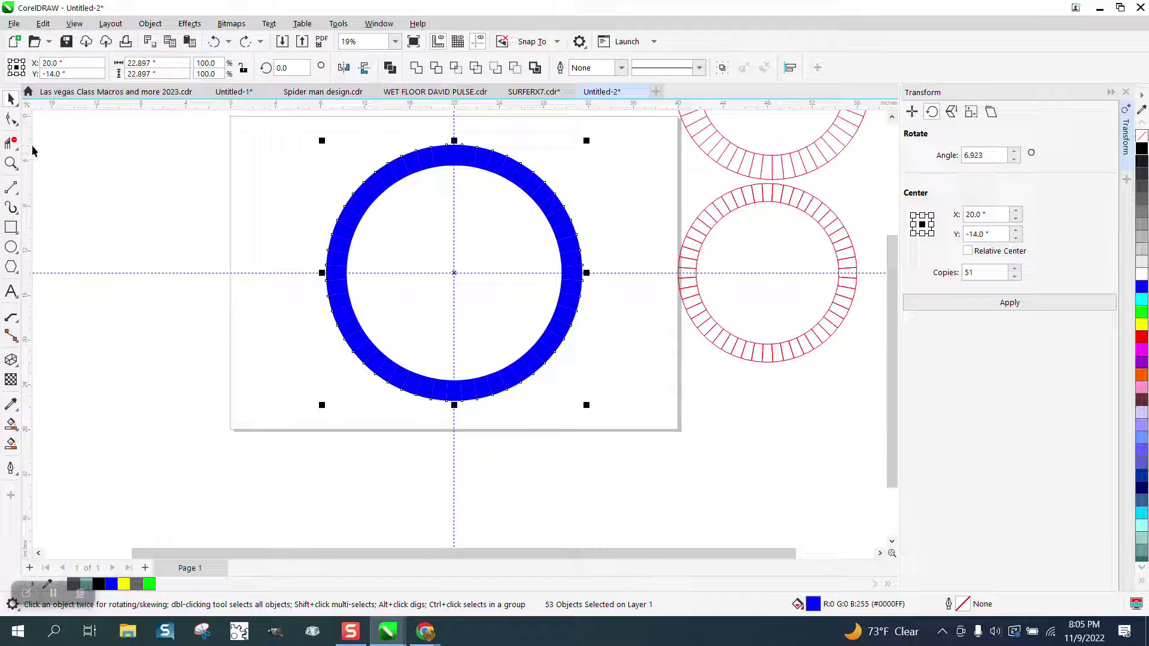
# Give all 53 reselected blue segments a black outline and zoom in on the ring's top.
pyautogui.moveTo(306, 141); pyautogui.dragTo(646, 413)
pyautogui.rightClick(1142, 149)
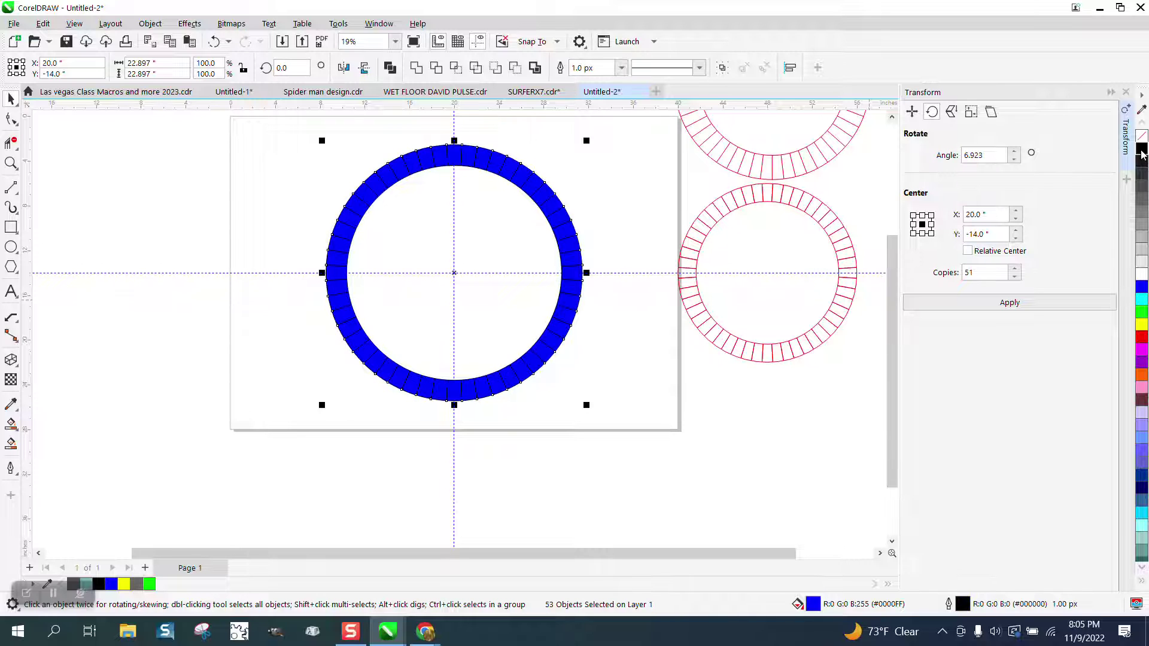
pyautogui.click(11, 163)
pyautogui.moveTo(410, 134); pyautogui.dragTo(533, 211)
pyautogui.rightClick(441, 211)
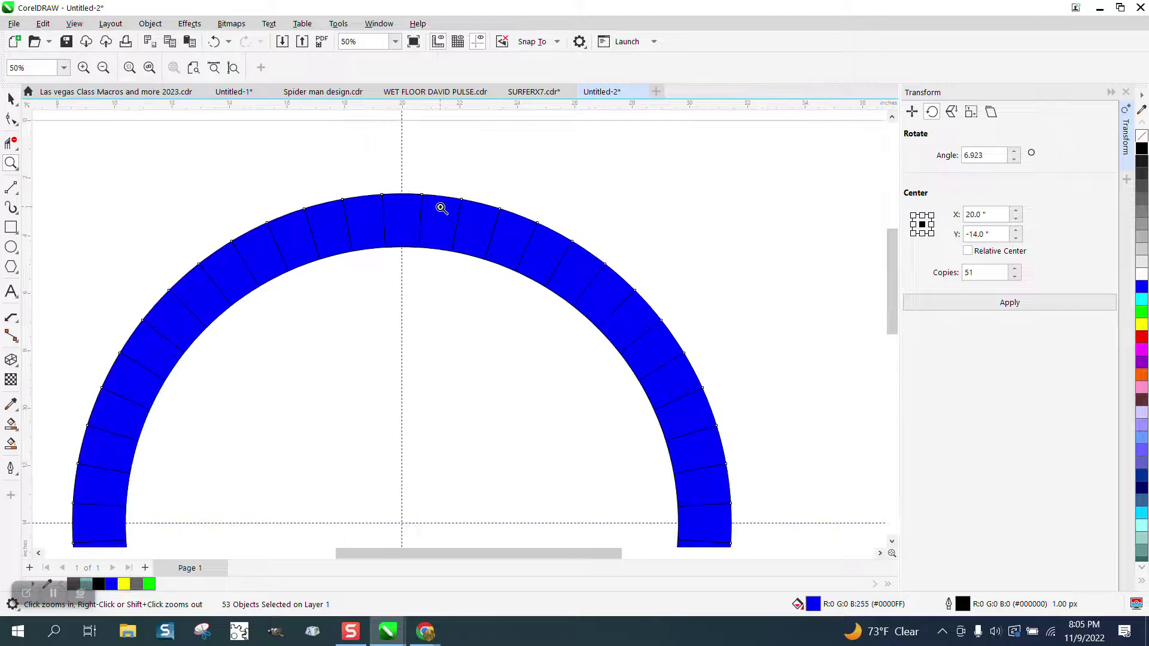
pyautogui.rightClick(441, 206)
pyautogui.moveTo(426, 190); pyautogui.dragTo(492, 219)
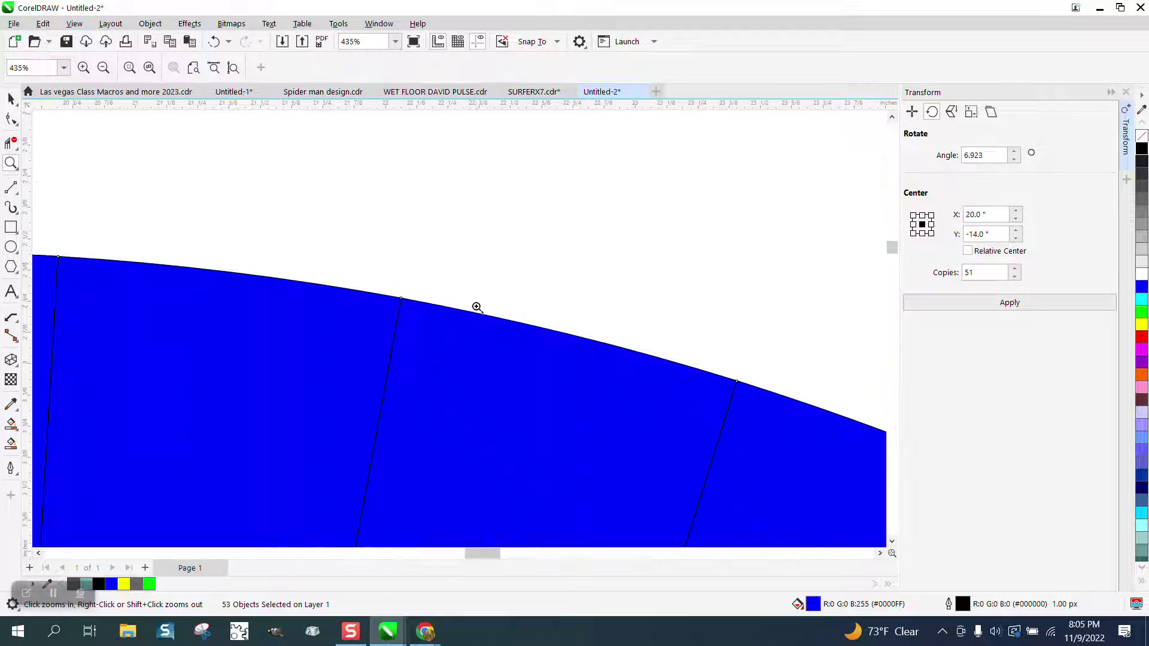
pyautogui.scroll(-5, 321, 231)
pyautogui.scroll(-3, 518, 259)
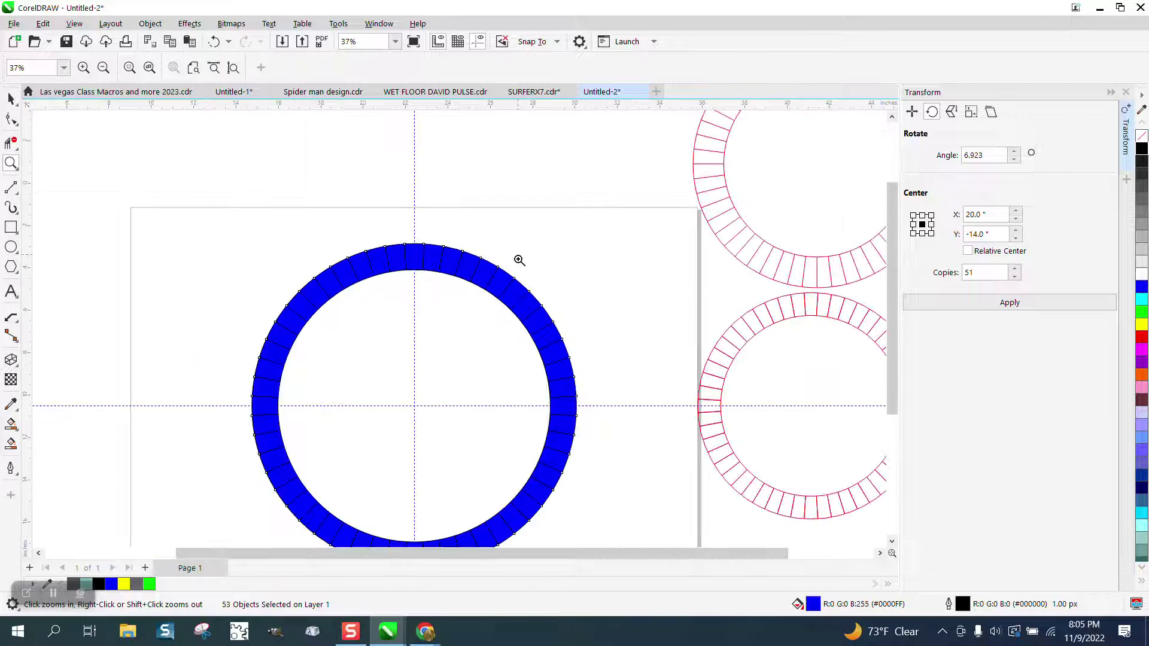
pyautogui.scroll(5, 770, 311)
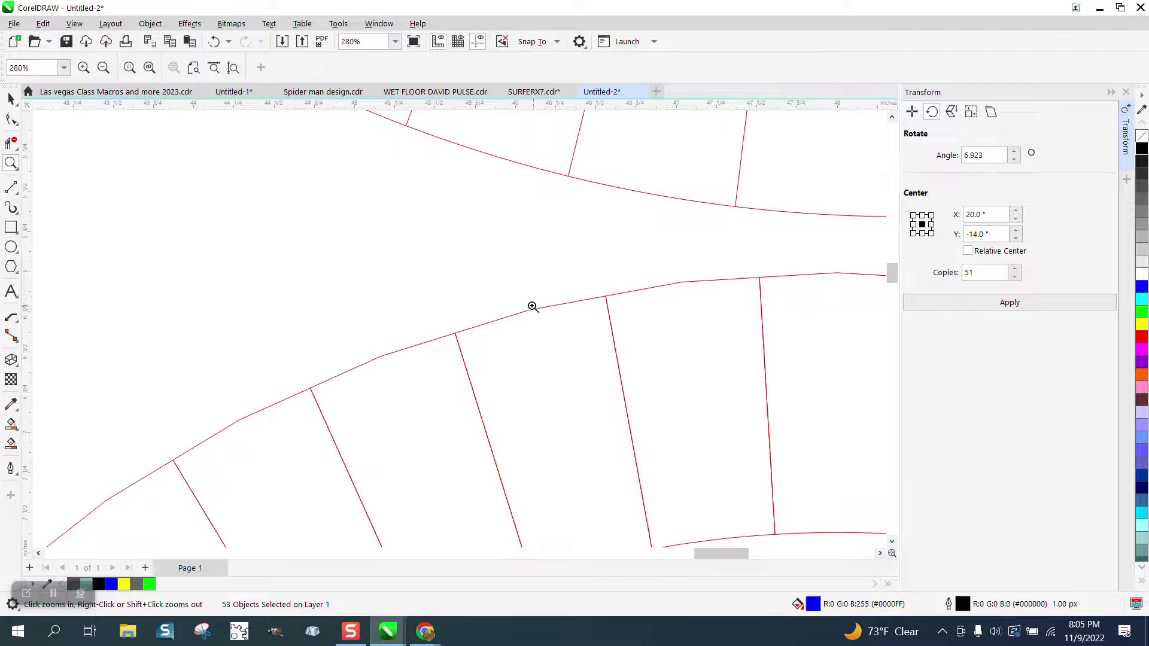
pyautogui.scroll(-10, 510, 267)
pyautogui.scroll(-1, 510, 265)
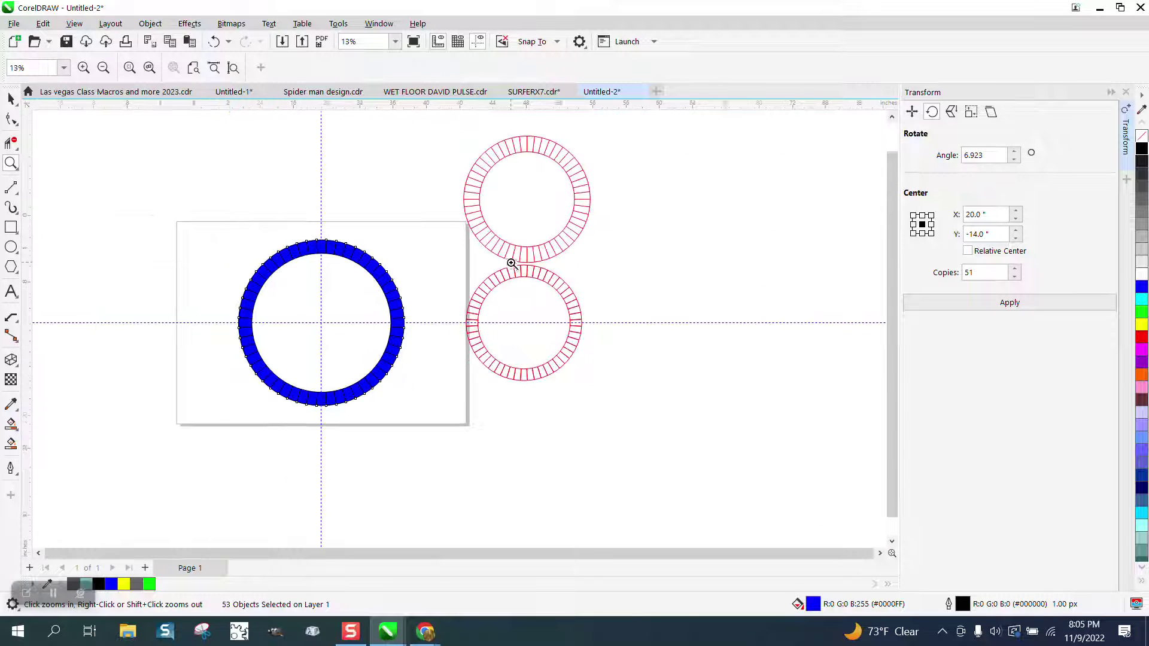
pyautogui.hotkey('shift', 'F2')
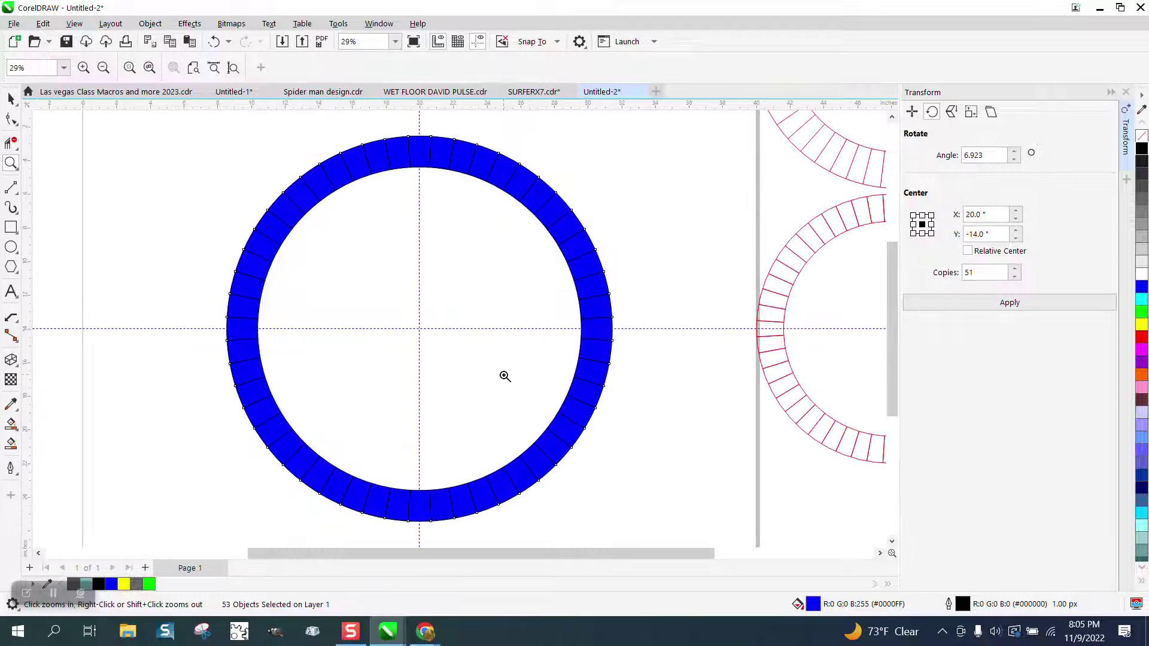